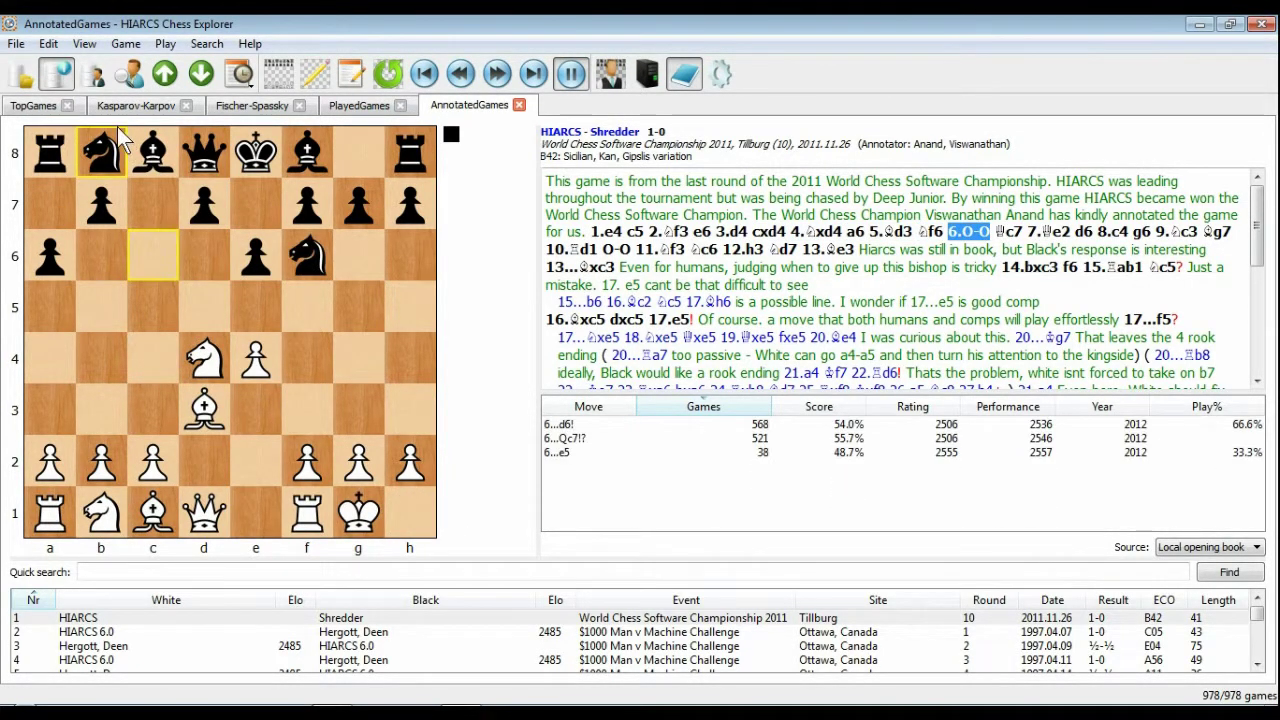
pyautogui.click(16, 44)
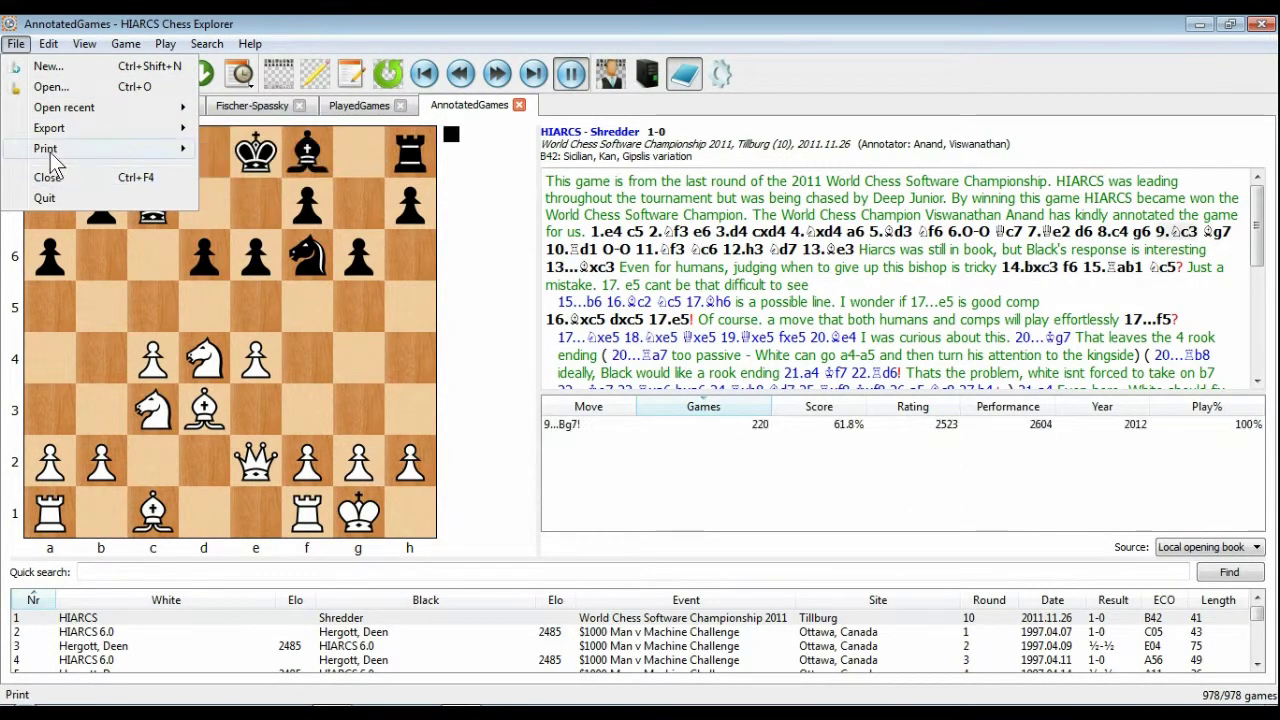
pyautogui.moveTo(46, 42)
pyautogui.moveTo(89, 90)
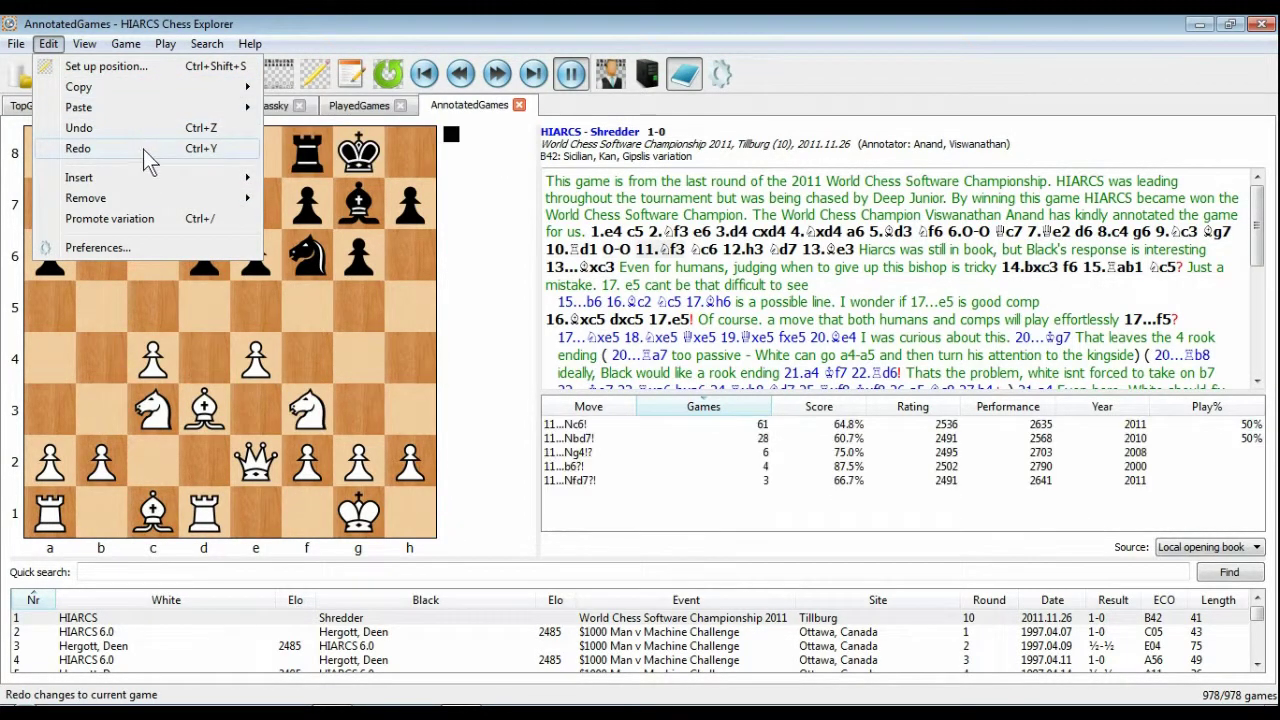
pyautogui.click(84, 47)
pyautogui.click(82, 46)
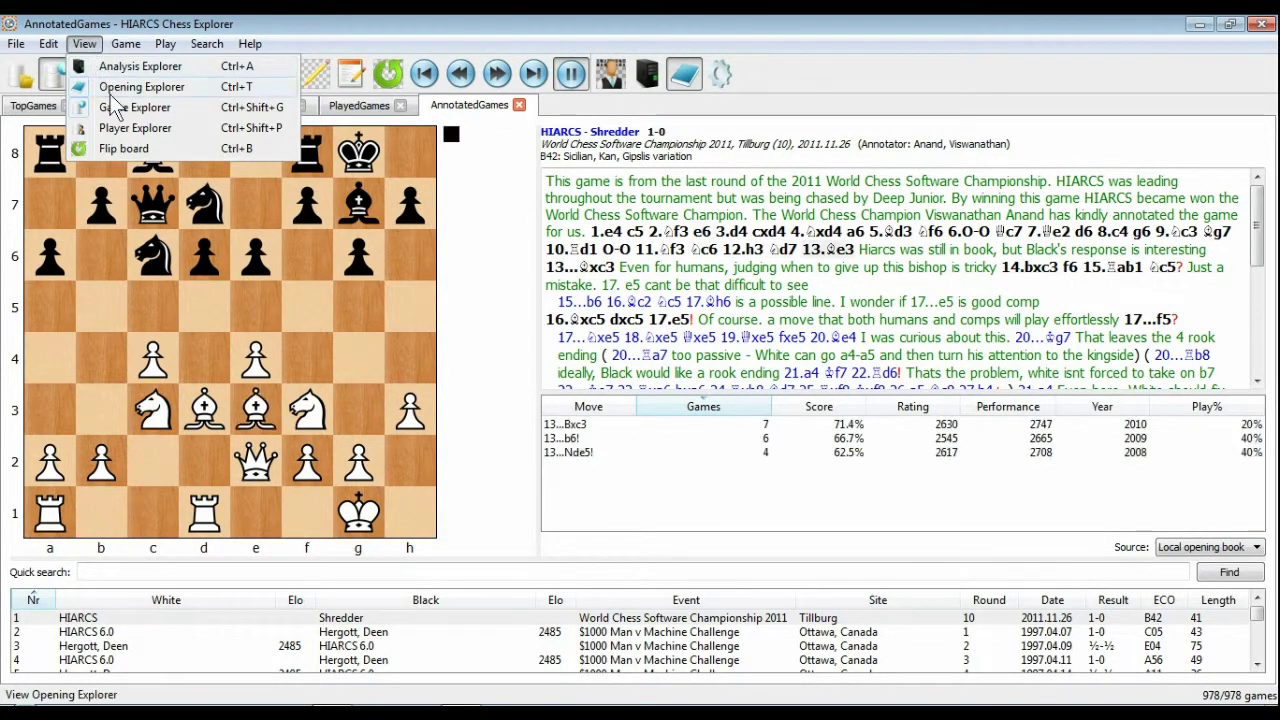
pyautogui.moveTo(125, 44)
pyautogui.moveTo(156, 72)
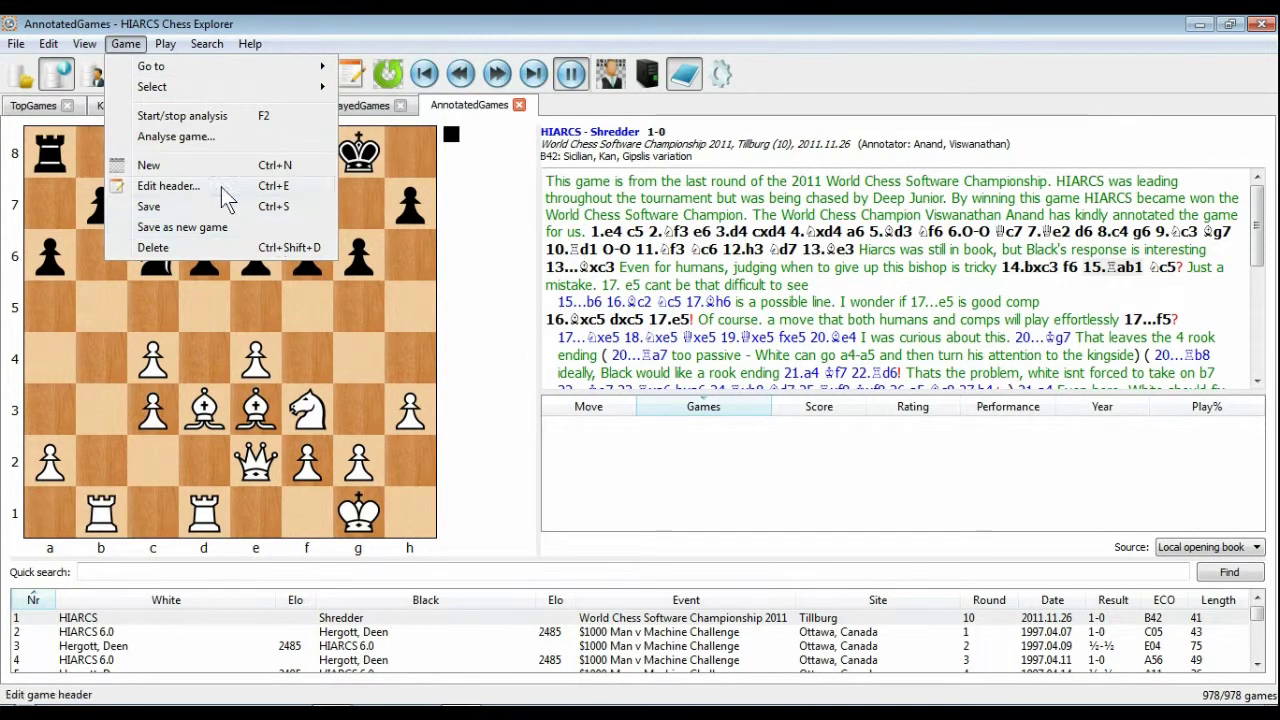
pyautogui.moveTo(165, 44)
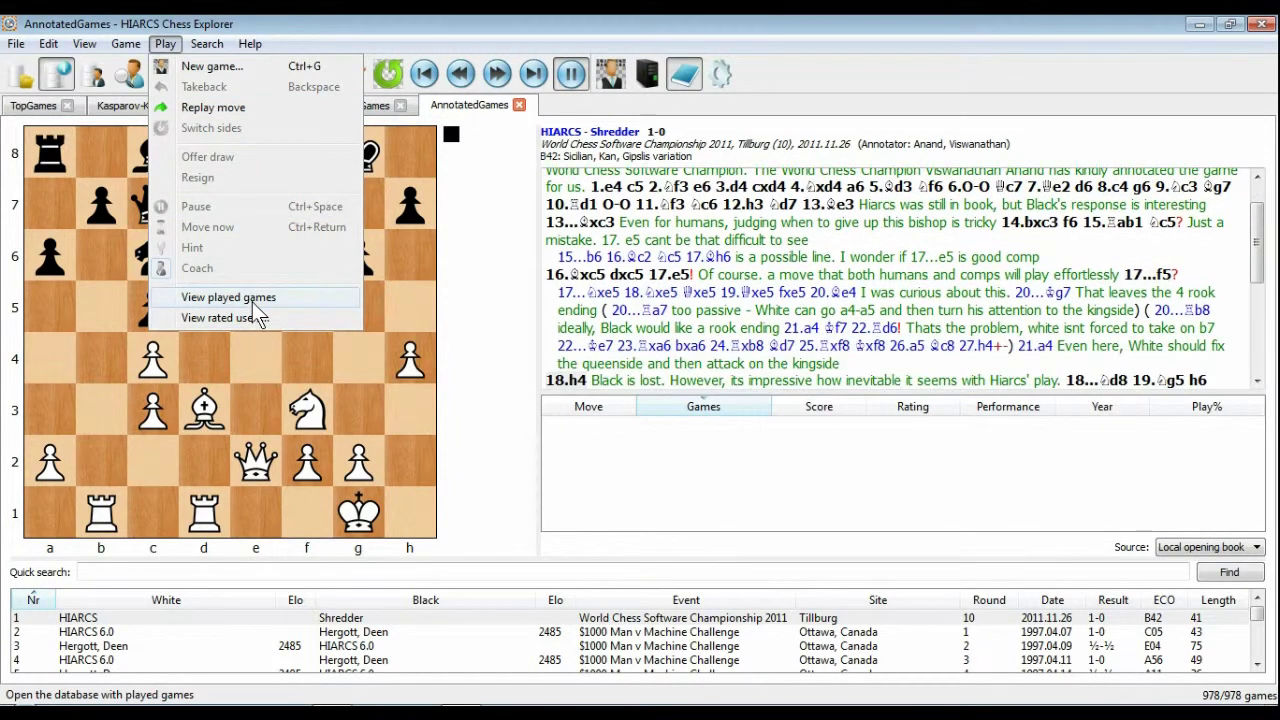
pyautogui.moveTo(207, 46)
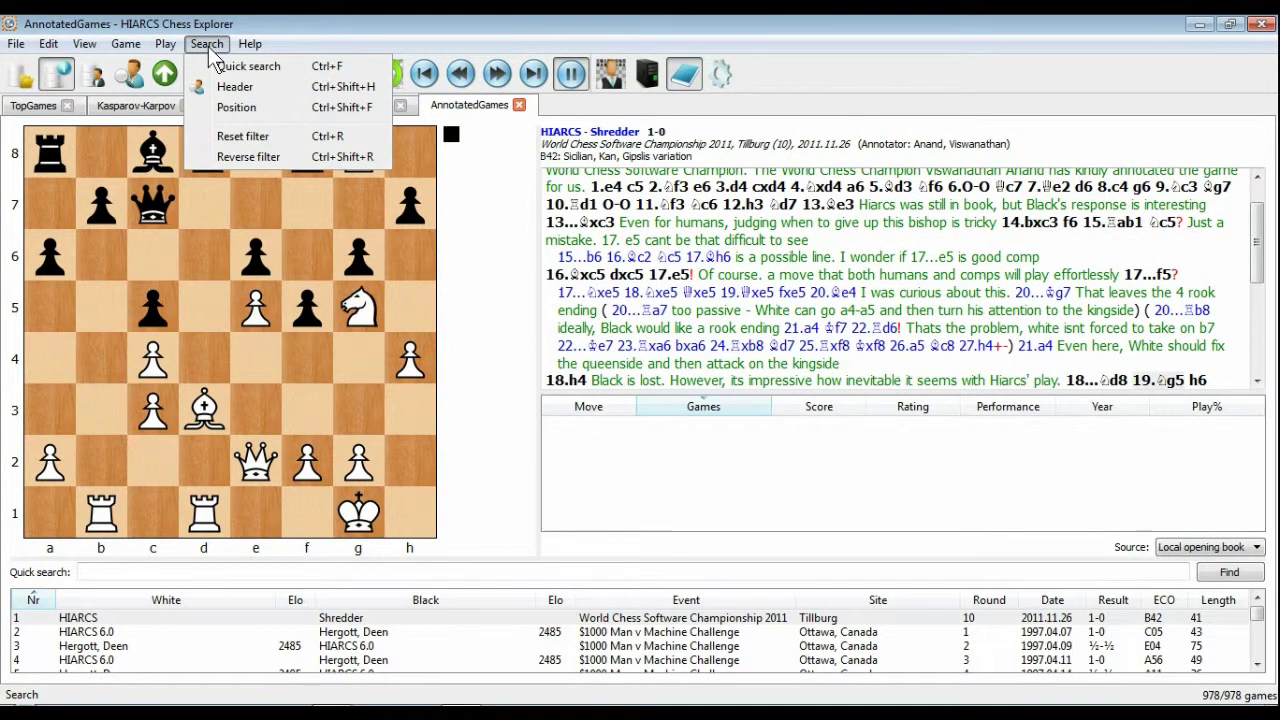
pyautogui.moveTo(250, 48)
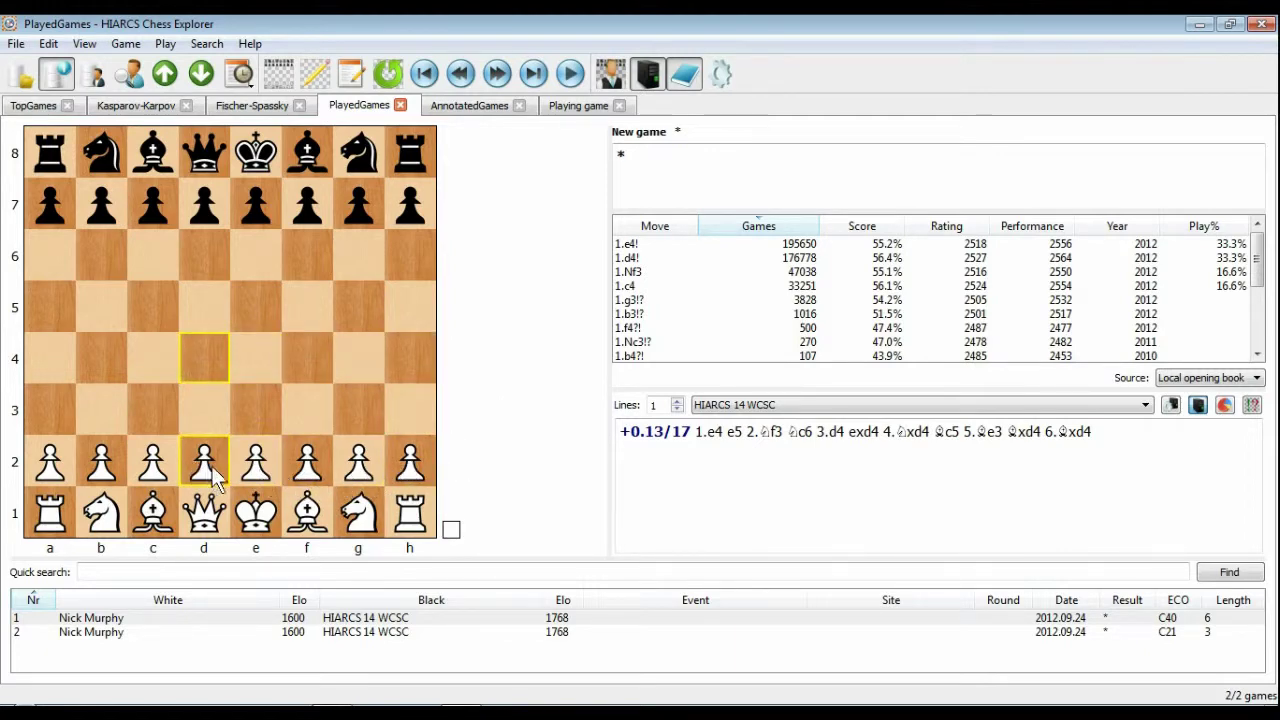
# Enter the moves 1.e4 c5 2.Nf3 d6 3.d4 cxd4 on the board of the new game in PlayedGames.
pyautogui.click(257, 469)
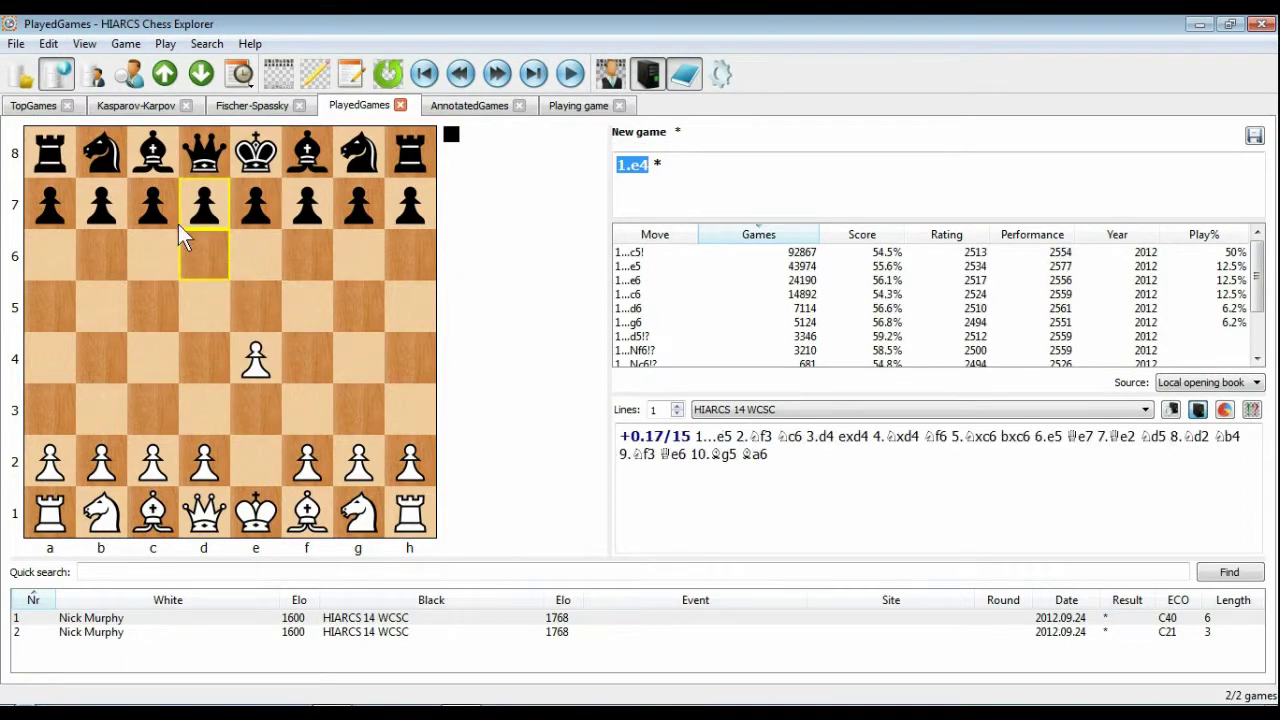
pyautogui.click(143, 196)
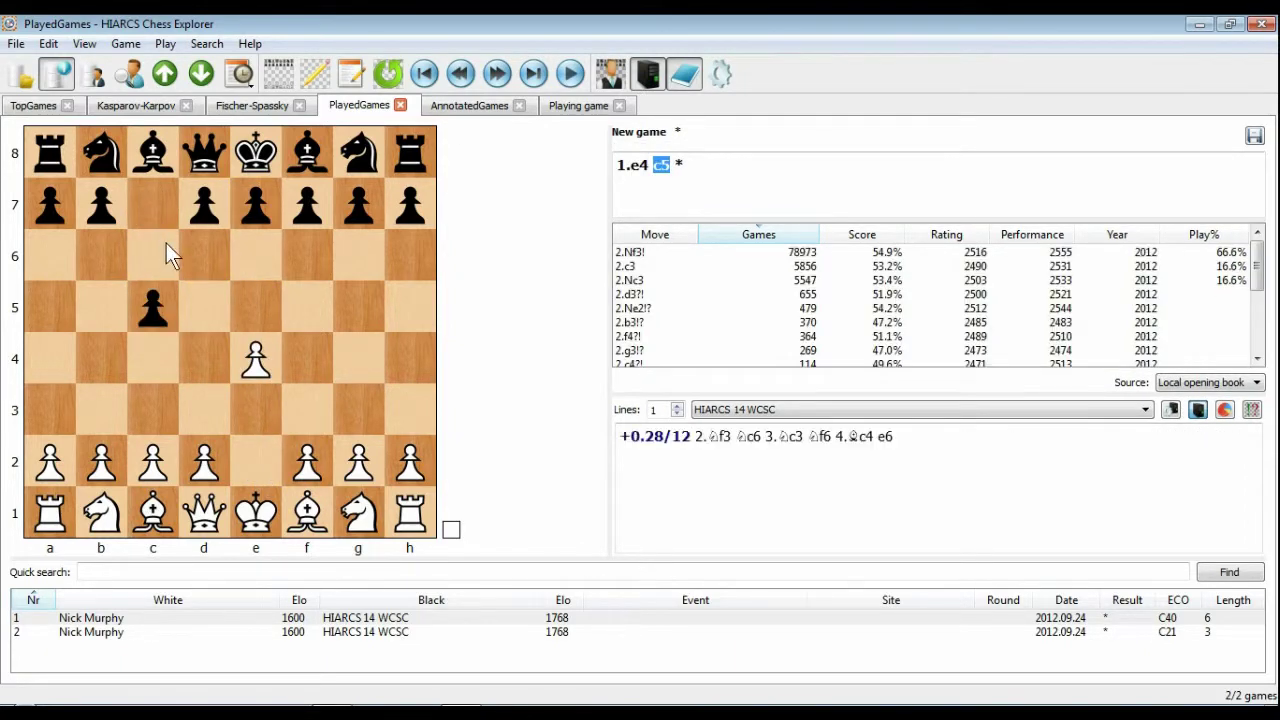
pyautogui.moveTo(360, 514); pyautogui.dragTo(341, 467)
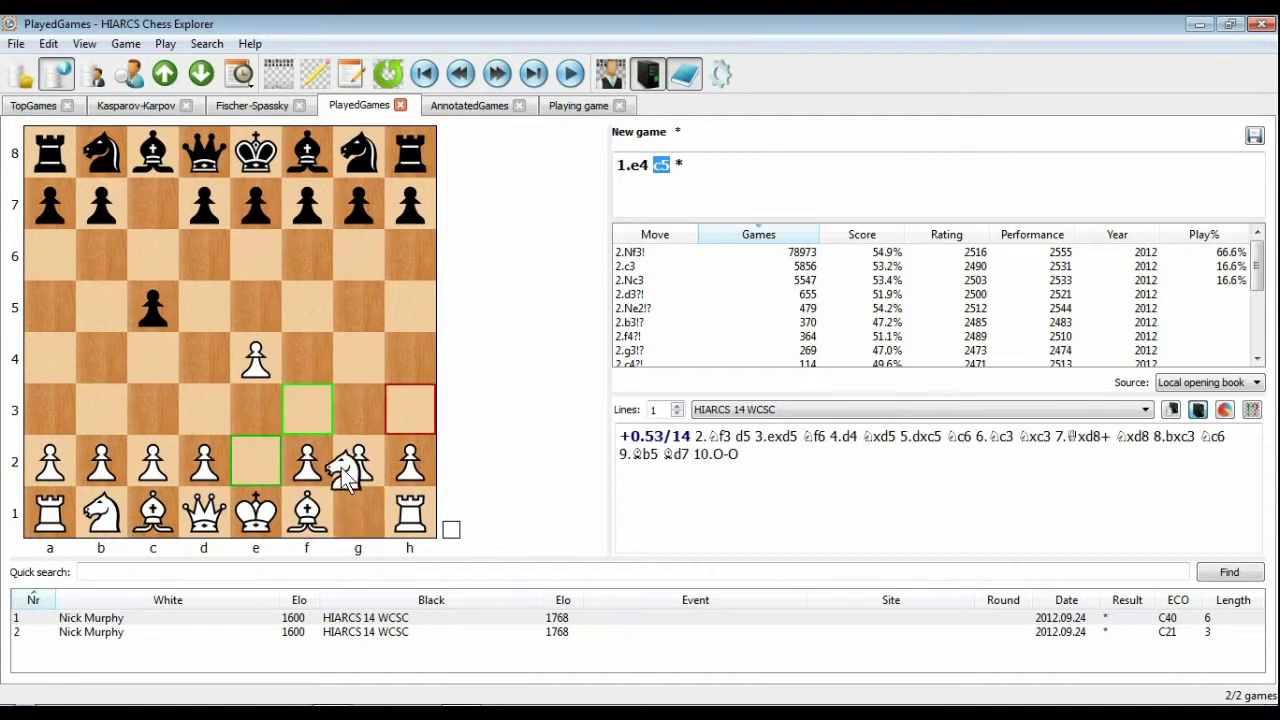
pyautogui.moveTo(307, 416); pyautogui.dragTo(310, 418)
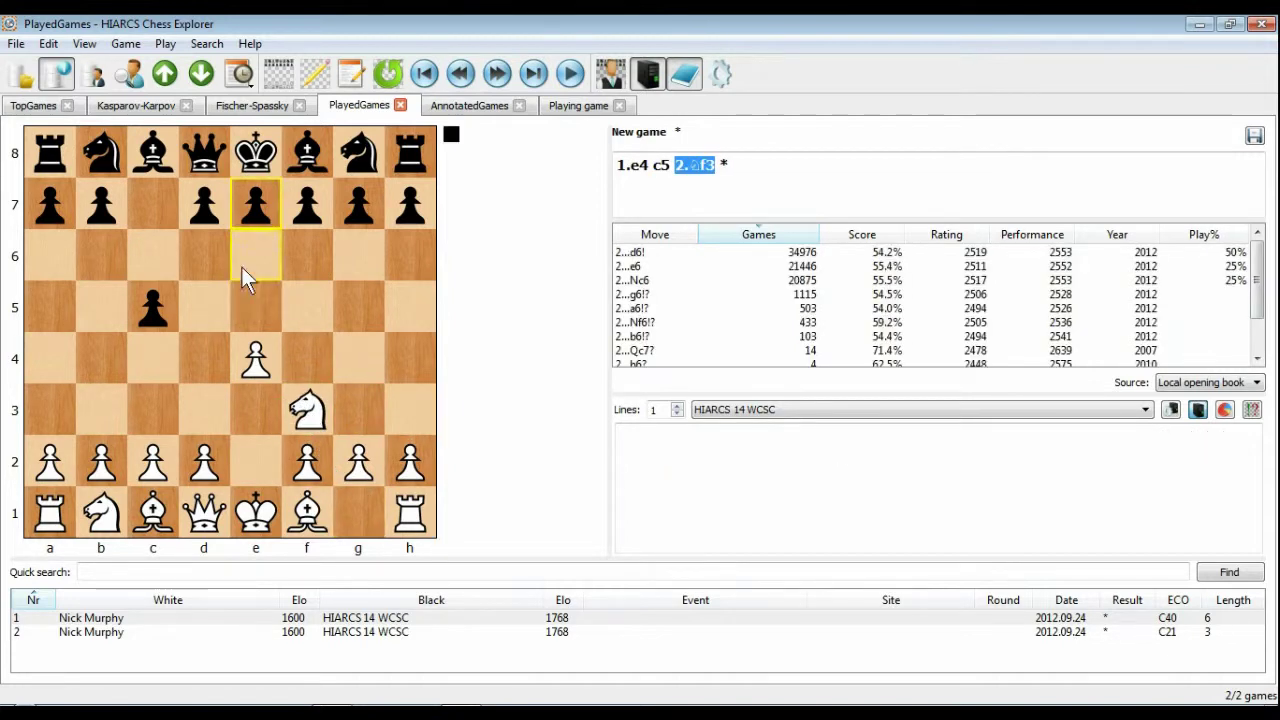
pyautogui.moveTo(215, 197); pyautogui.dragTo(201, 248)
pyautogui.moveTo(205, 458); pyautogui.dragTo(206, 360)
pyautogui.moveTo(150, 306); pyautogui.dragTo(205, 360)
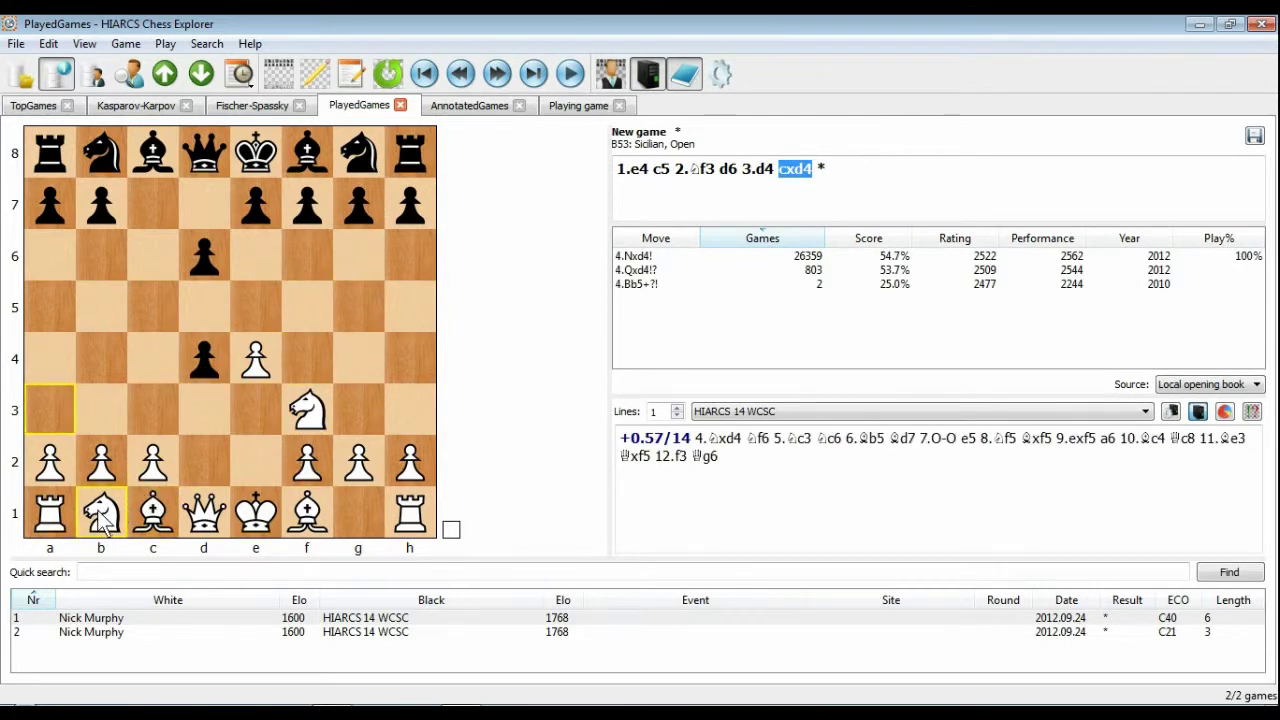
# View the Fischer-Spassky, Kasparov-Karpov and TopGames databases one after another.
pyautogui.click(258, 108)
pyautogui.click(148, 110)
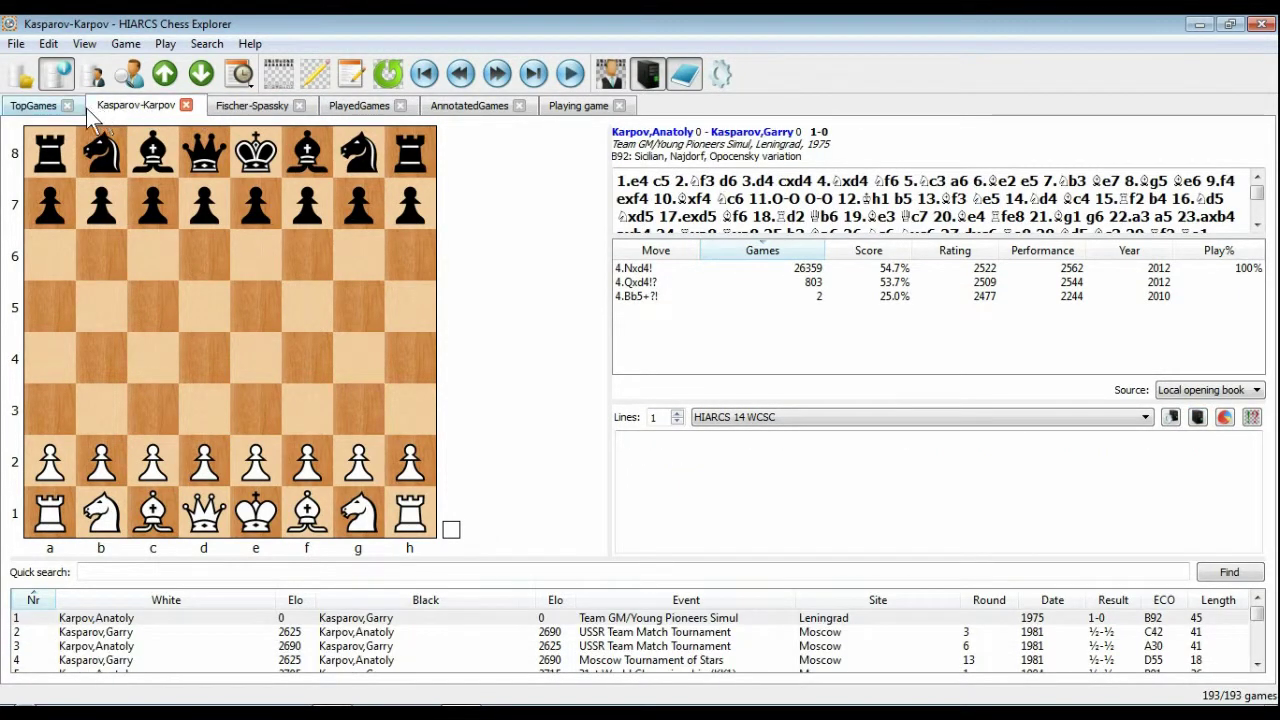
pyautogui.click(29, 112)
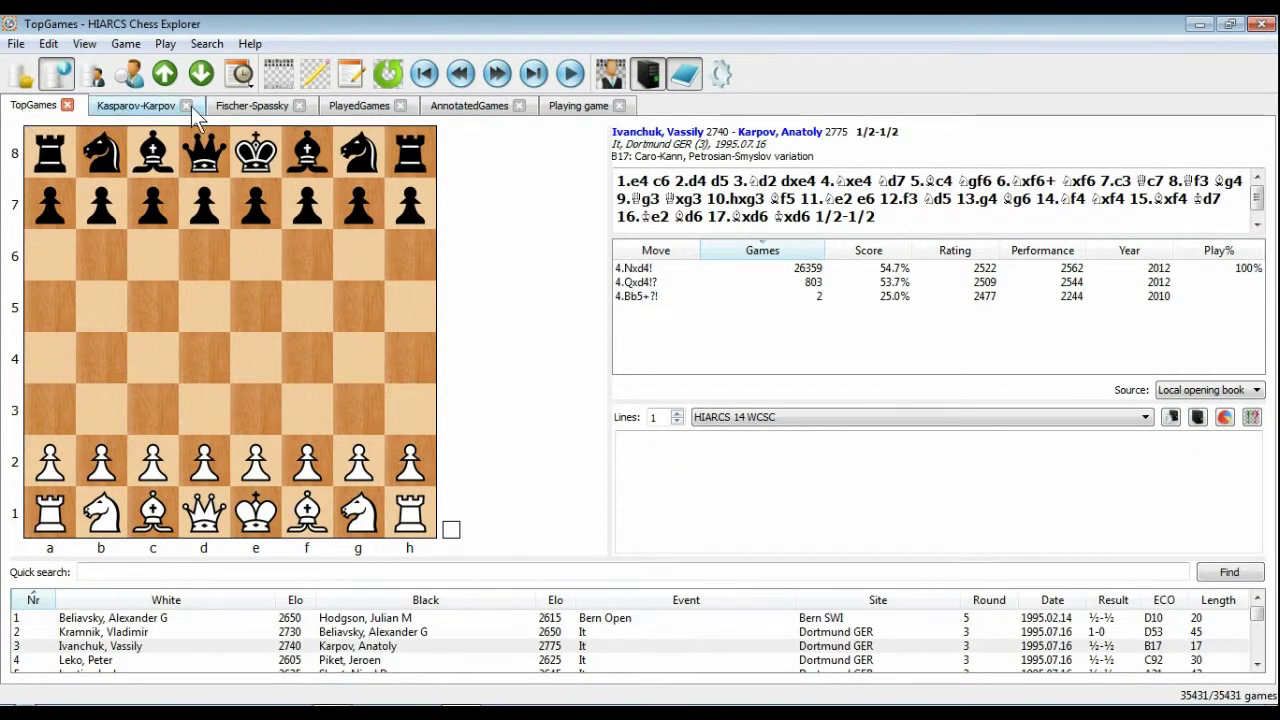
# Switch to the AnnotatedGames database and load games 2, 3 and 4 to view their annotations.
pyautogui.click(468, 108)
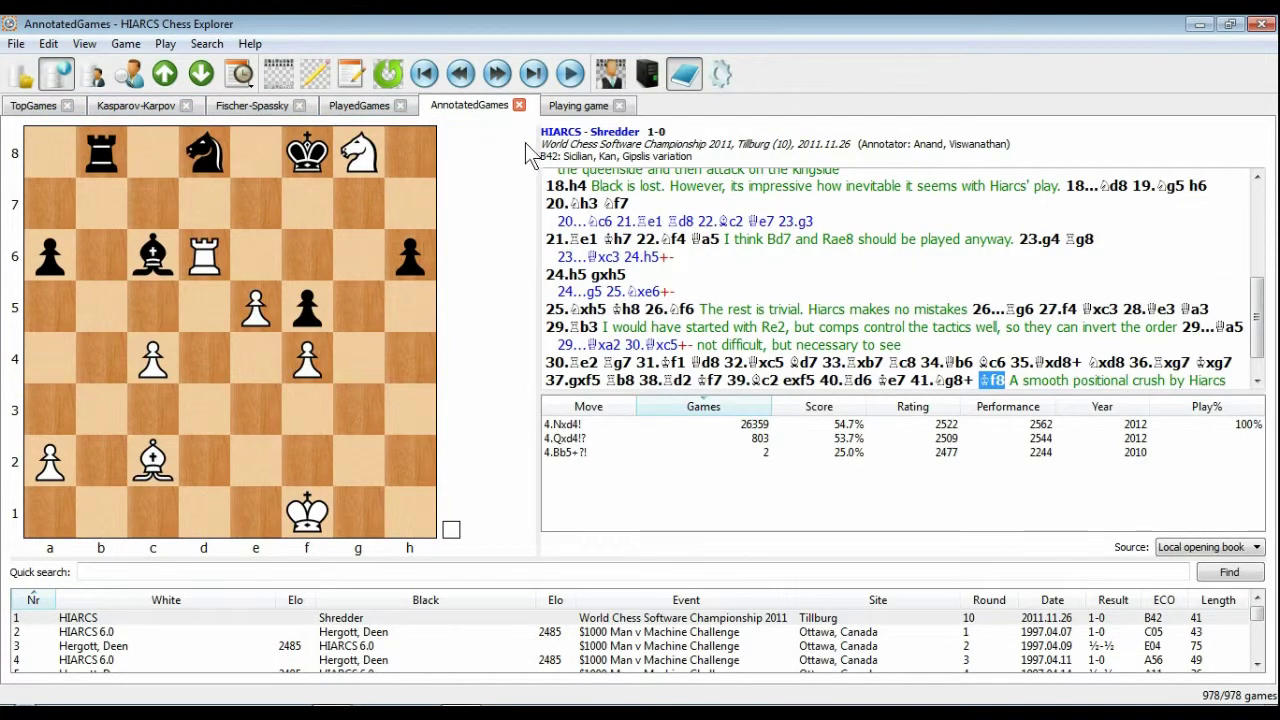
pyautogui.click(354, 634)
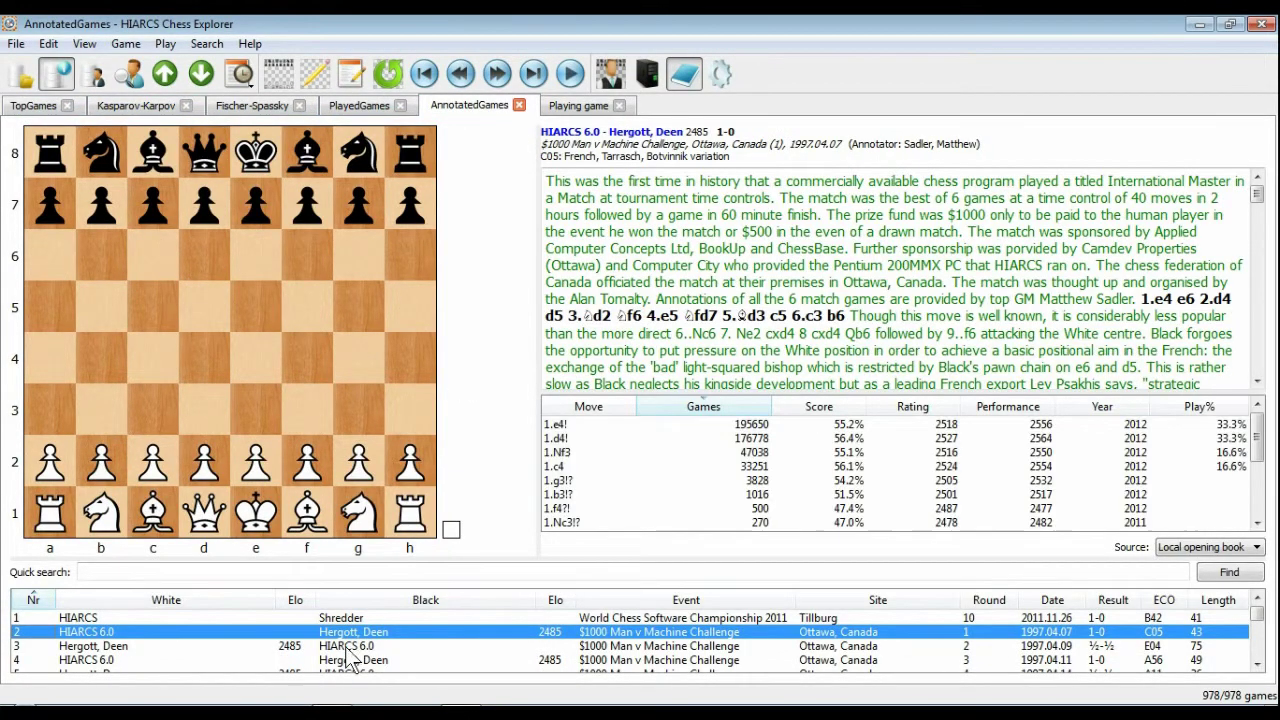
pyautogui.click(354, 648)
pyautogui.click(352, 662)
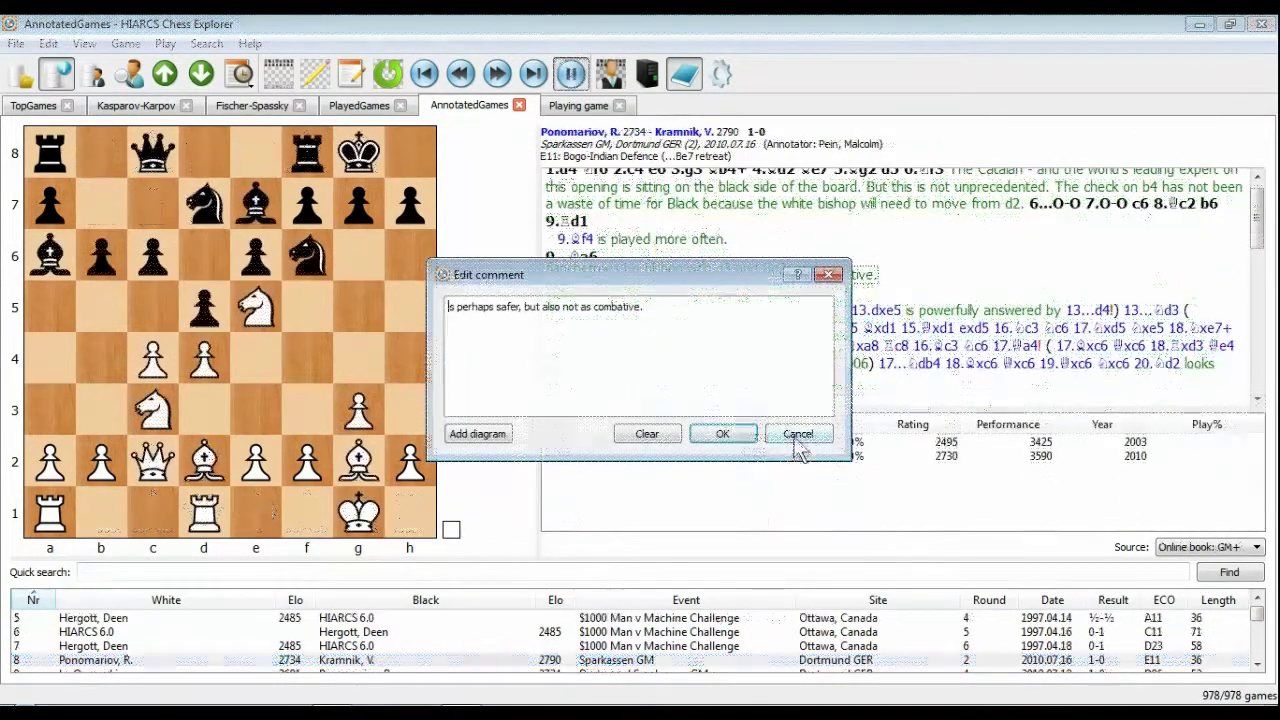
# Accept the comment on the 9...Bb7 variation and check the annotation options available in the game notation.
pyautogui.click(724, 434)
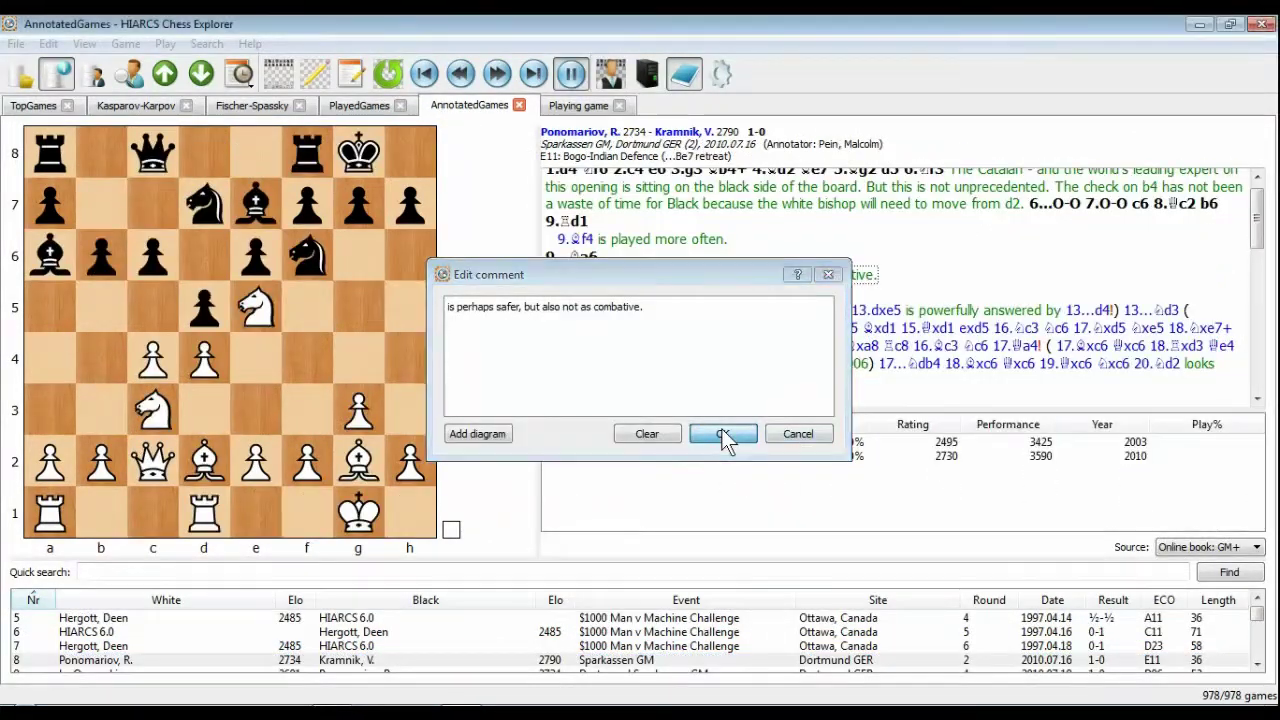
pyautogui.rightClick(655, 330)
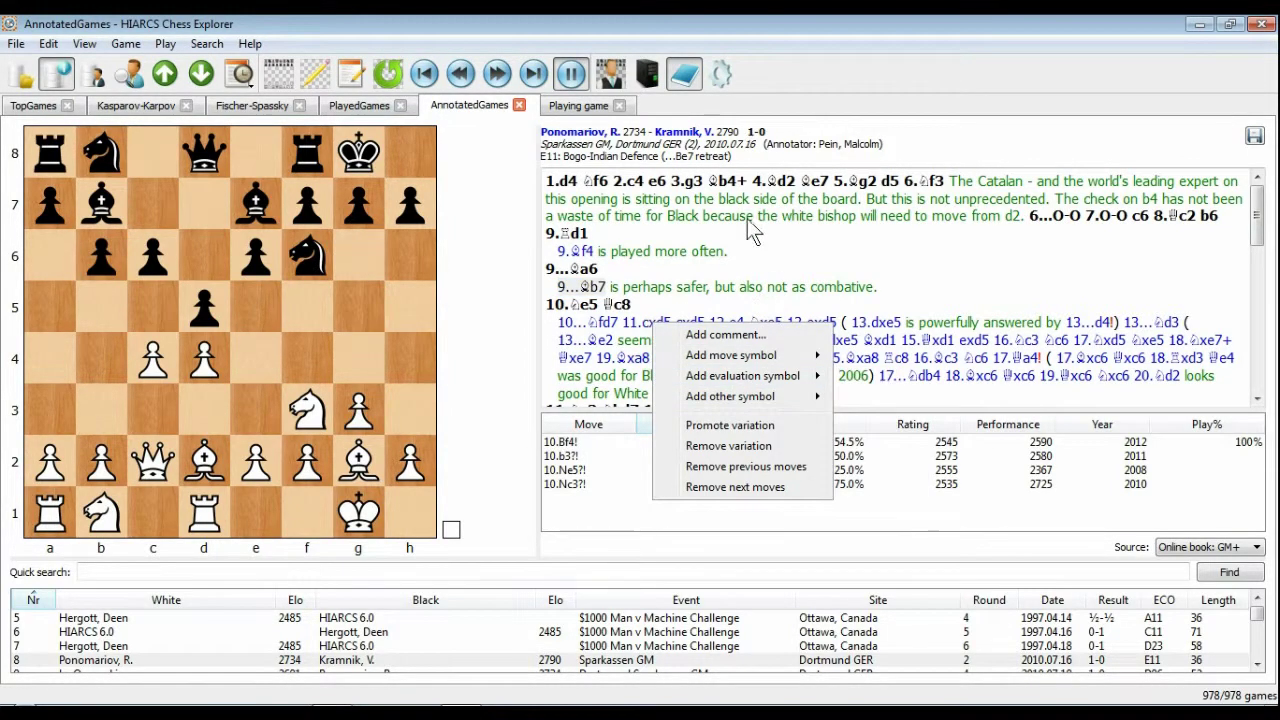
pyautogui.click(504, 189)
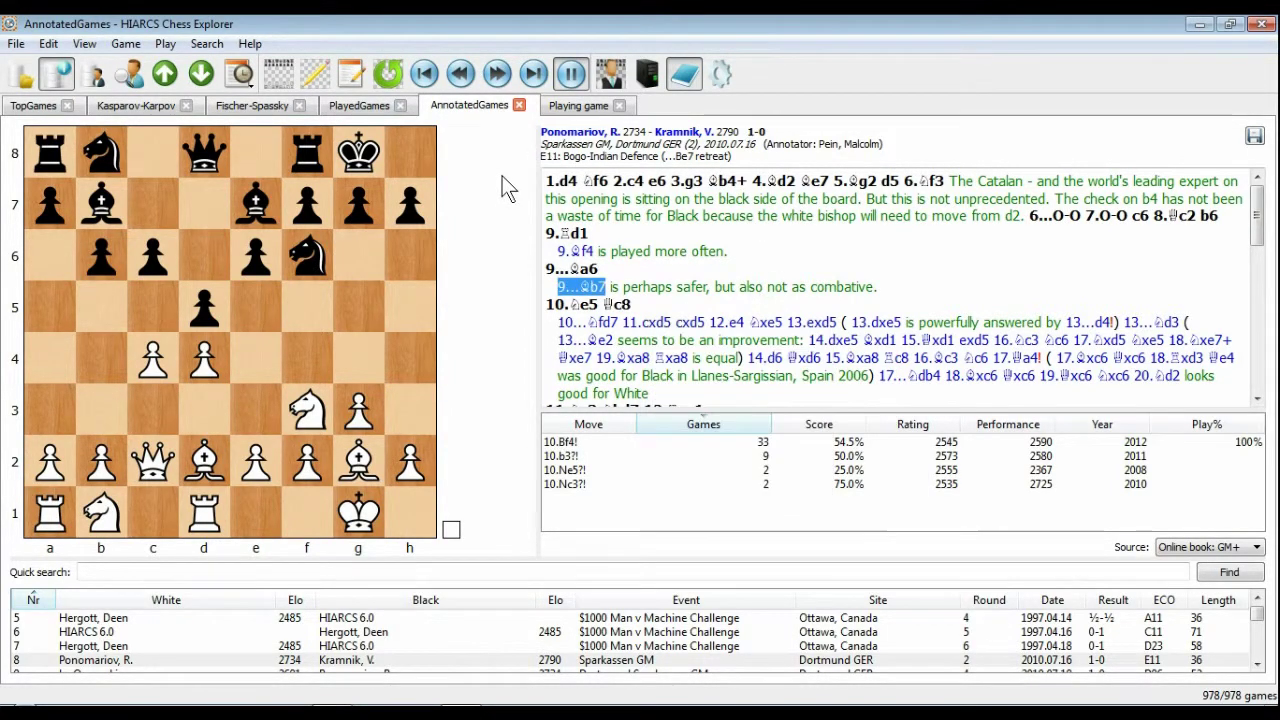
# Stop the automatic replay and jump to move 2.c4 in the game notation.
pyautogui.click(630, 186)
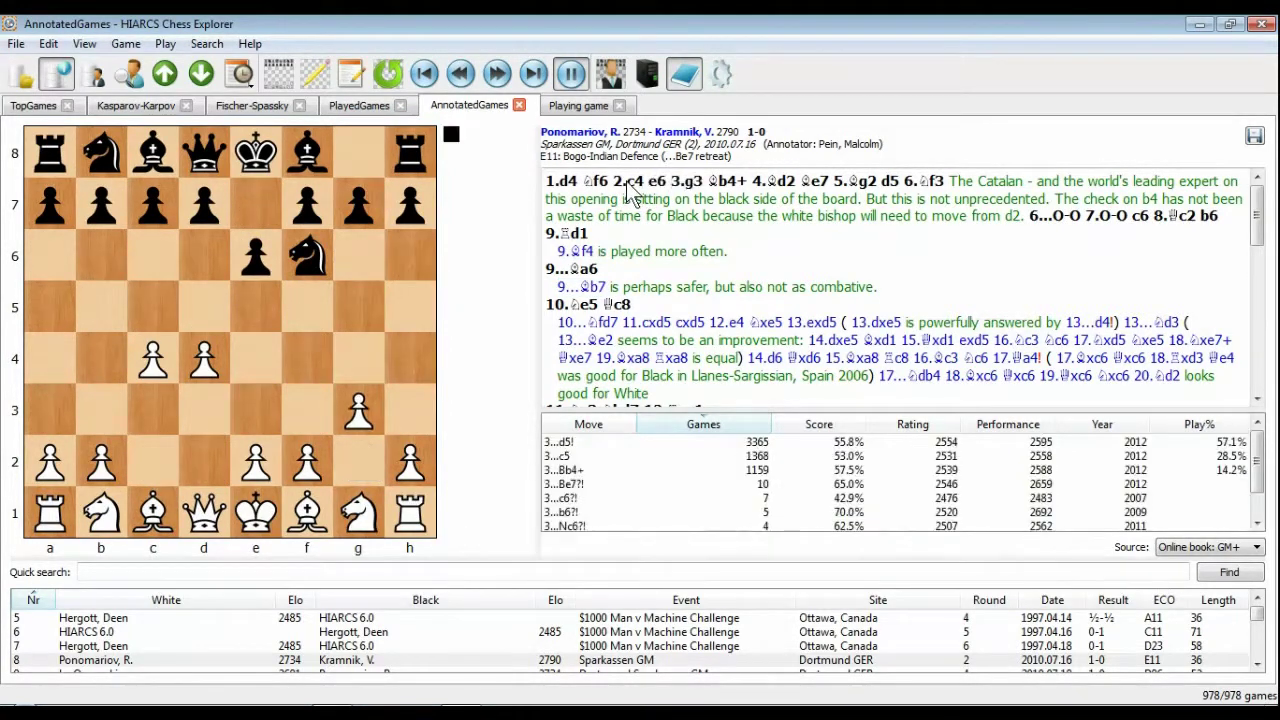
pyautogui.click(570, 73)
pyautogui.click(627, 186)
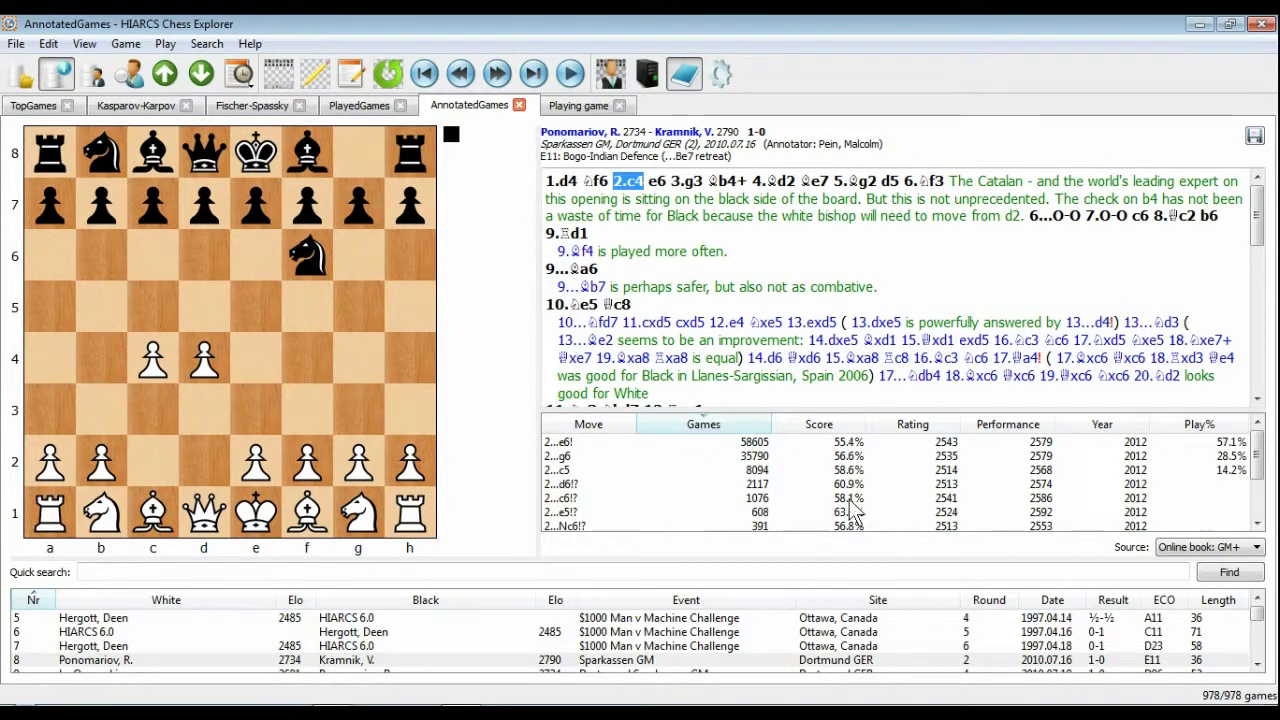
# Change the opening statistics source to Local opening book and then to Database.
pyautogui.click(1176, 549)
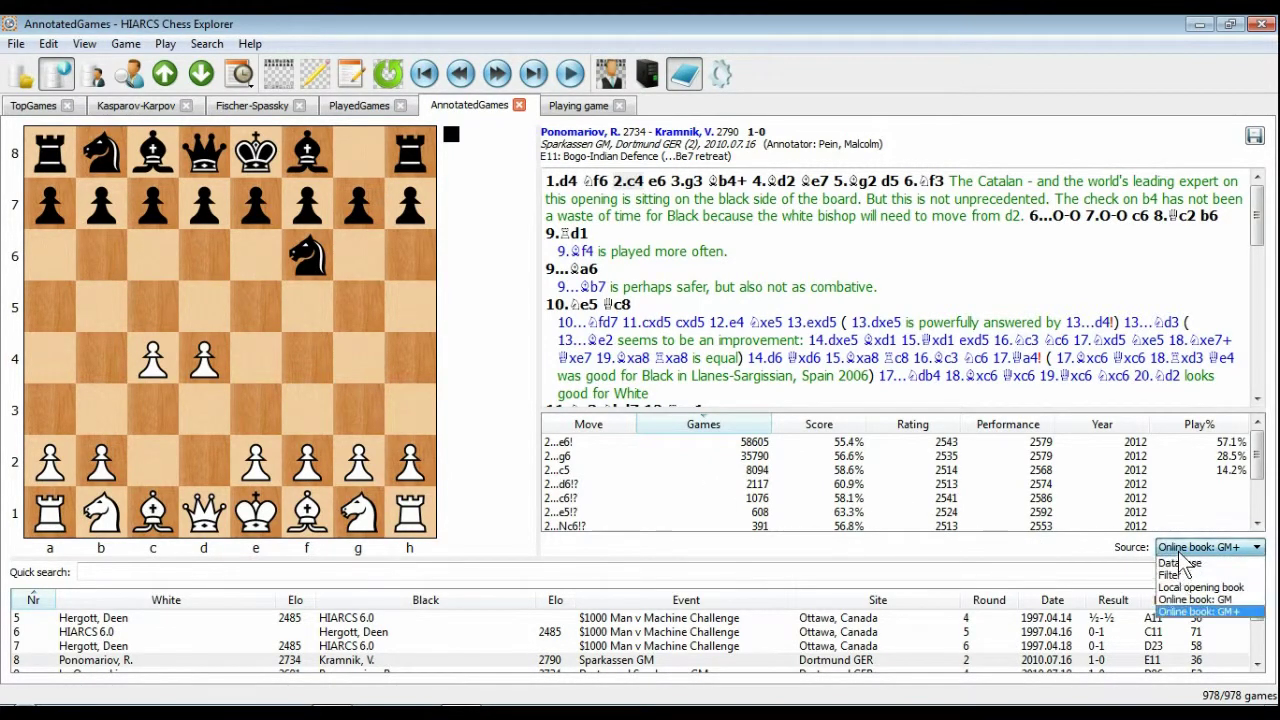
pyautogui.click(1188, 587)
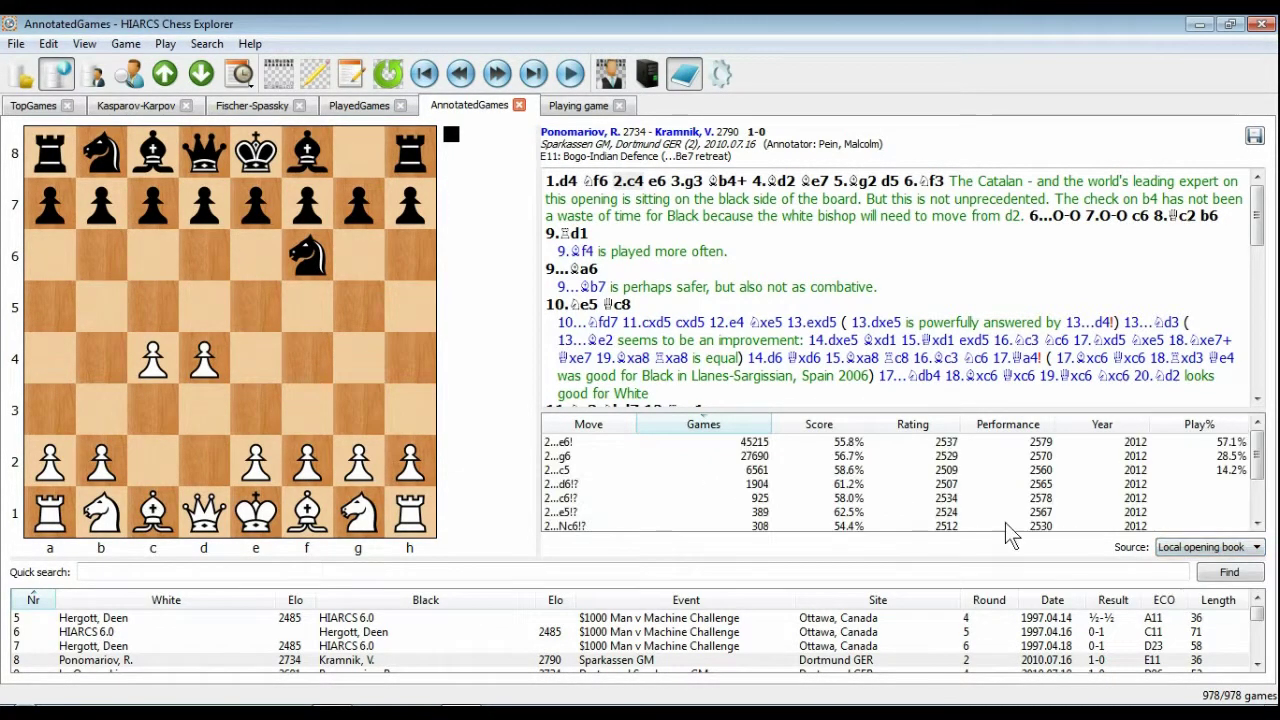
pyautogui.click(1184, 549)
pyautogui.click(1190, 565)
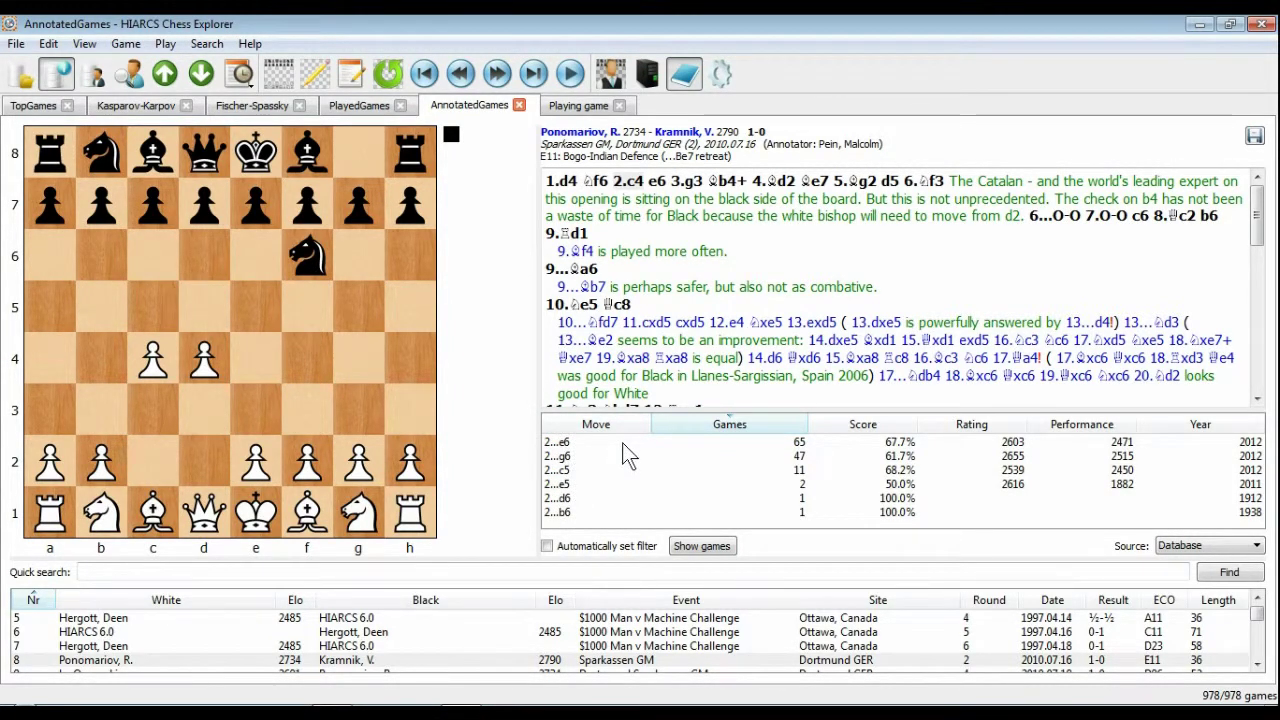
# In the TopGames database, go to move 1.e4 of game 350 and set the engine analysis to 2 lines.
pyautogui.click(34, 108)
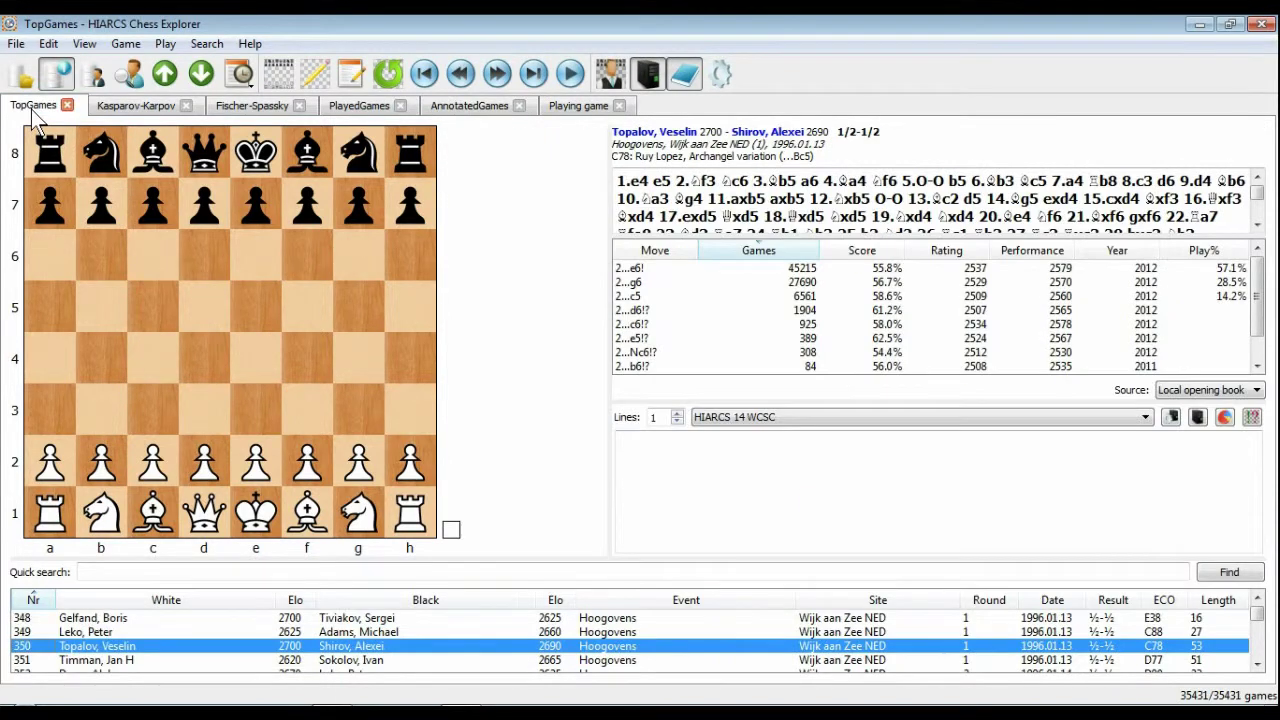
pyautogui.click(631, 181)
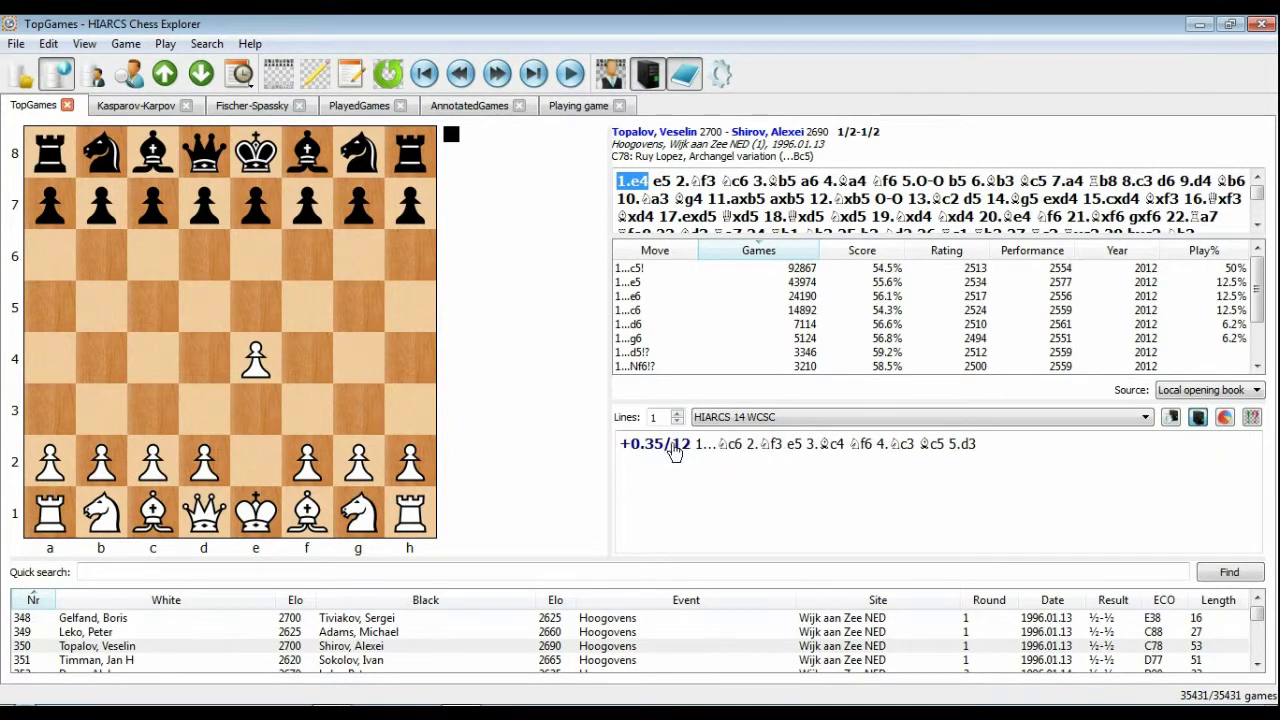
pyautogui.click(677, 413)
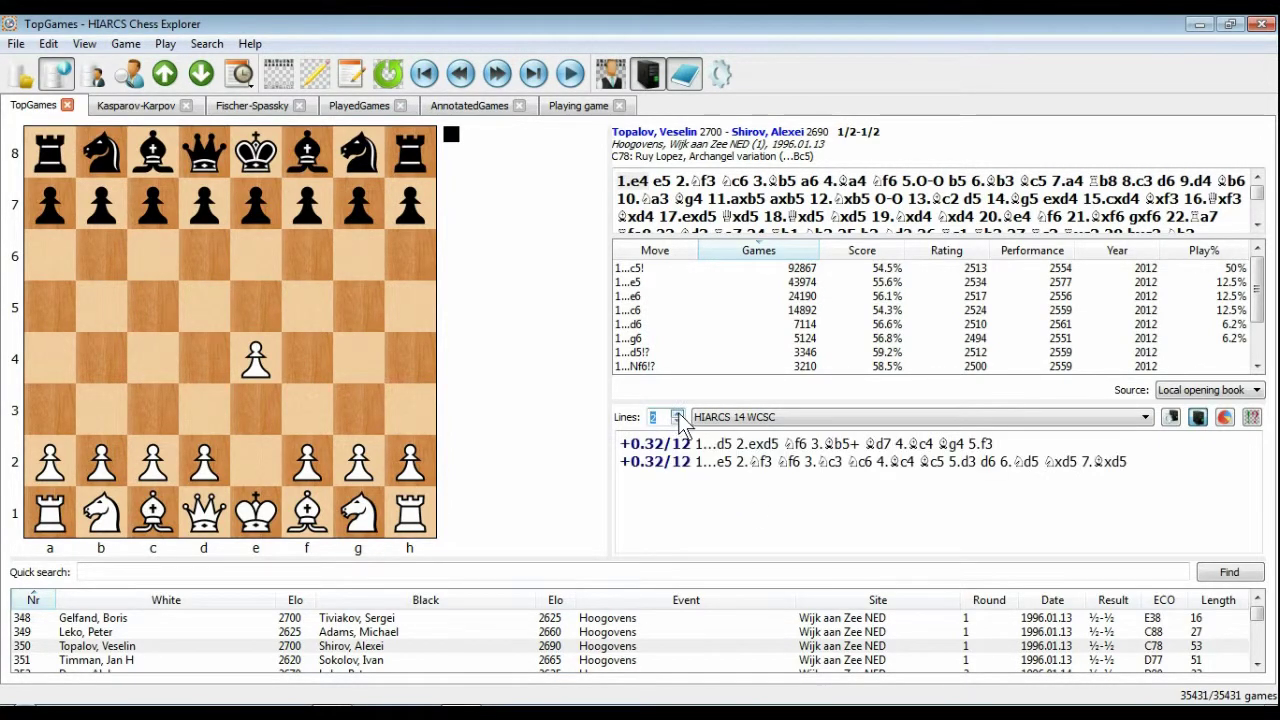
# Show and hide the detailed engine output, and add the 1...d5 analysis line to the game as a variation.
pyautogui.click(1224, 419)
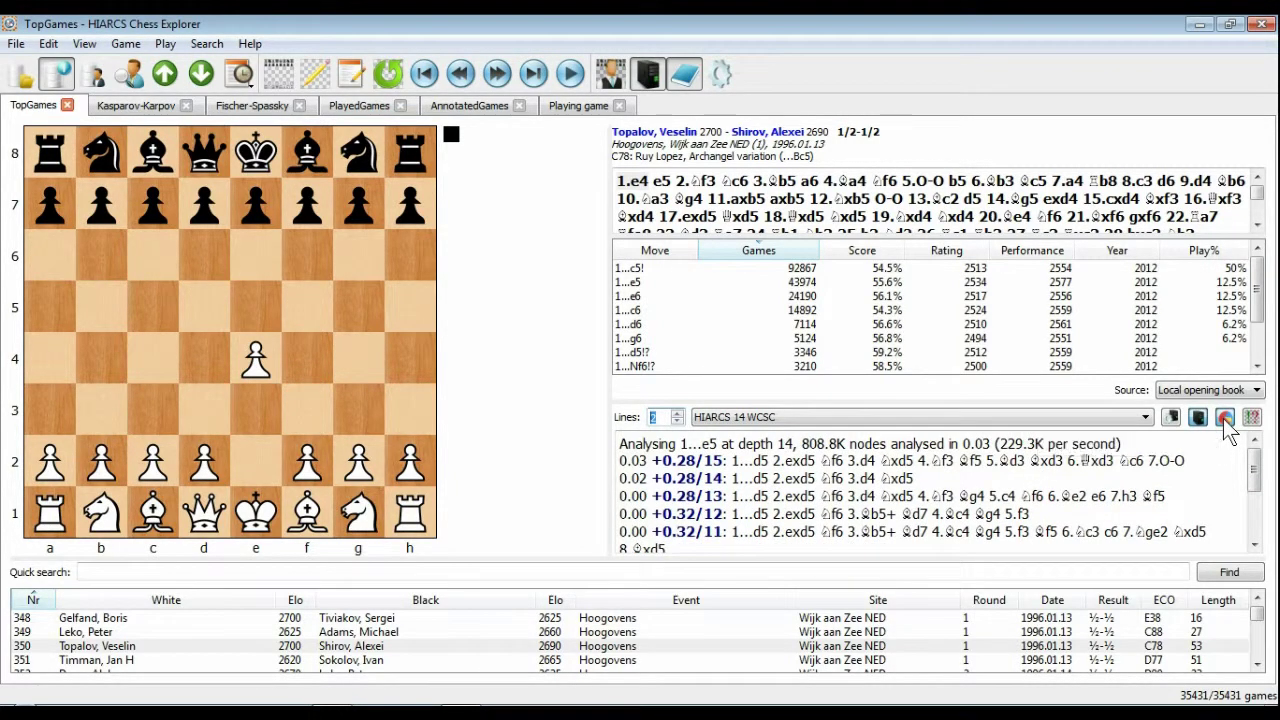
pyautogui.click(1224, 418)
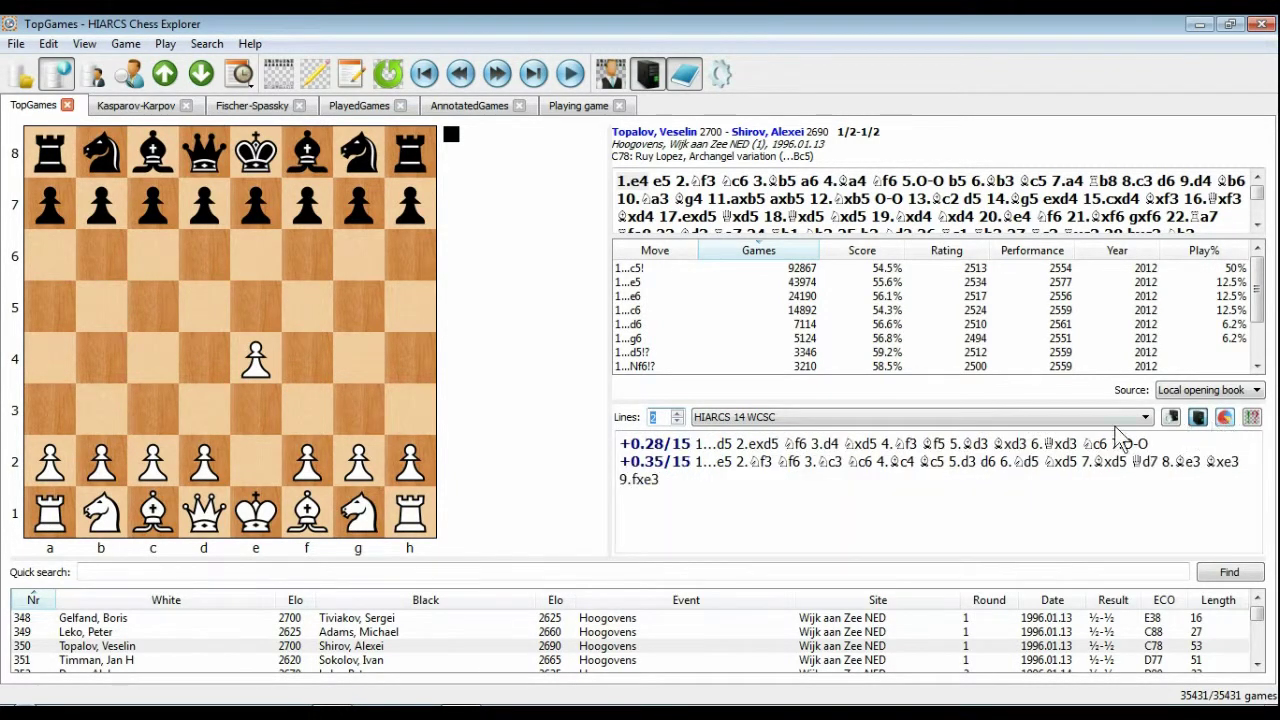
pyautogui.click(651, 448)
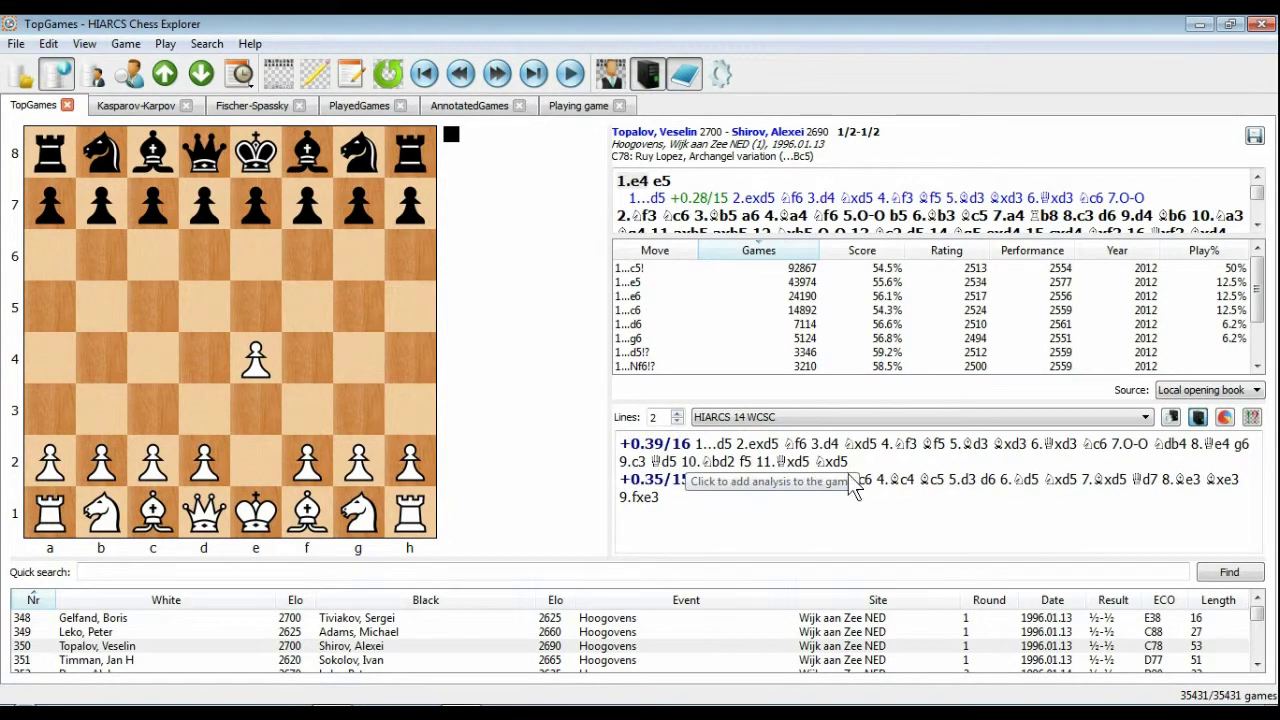
pyautogui.click(1252, 418)
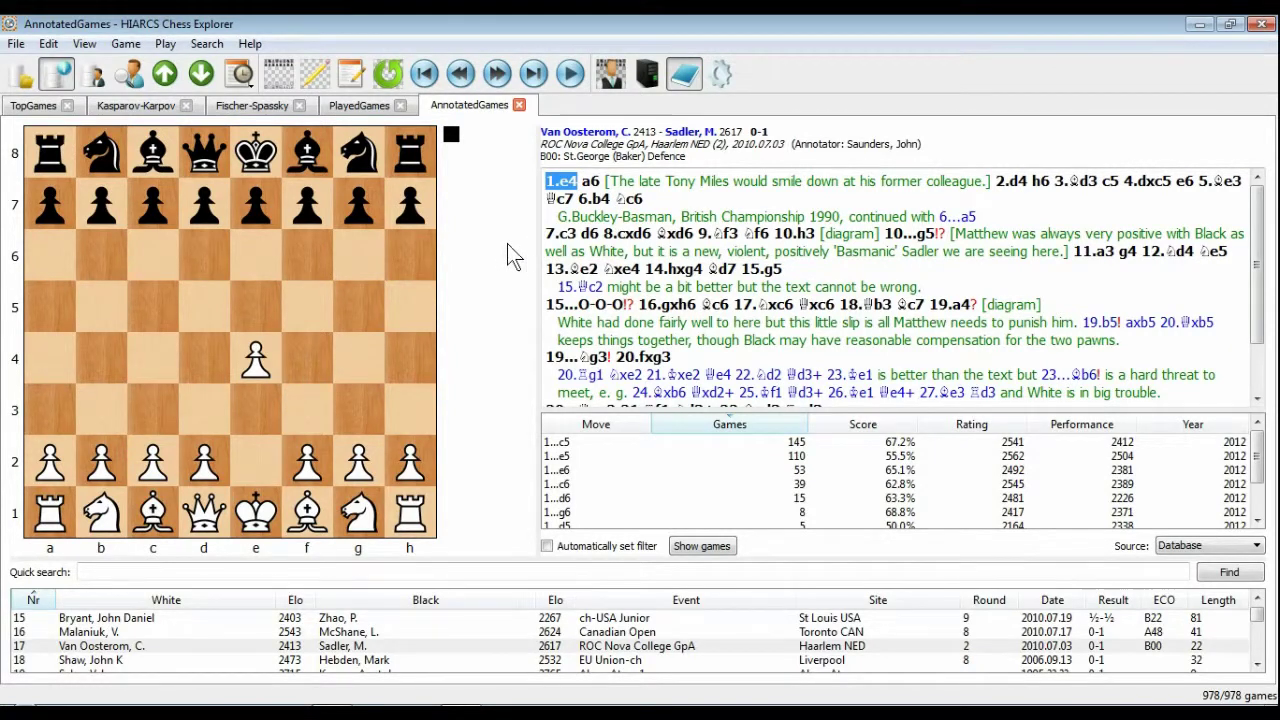
# Set up a new game against HIARCS 14 WCSC, matching the player's strength and keeping the Time per game control enabled.
pyautogui.click(165, 44)
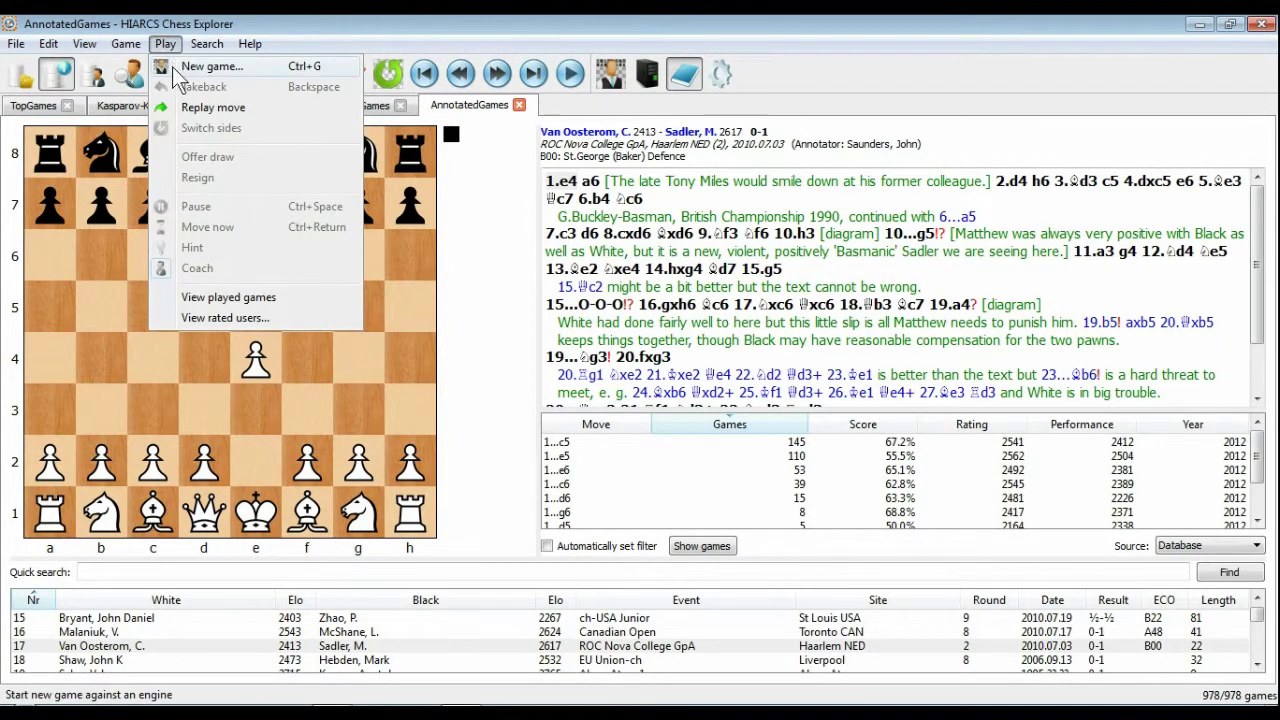
pyautogui.click(176, 78)
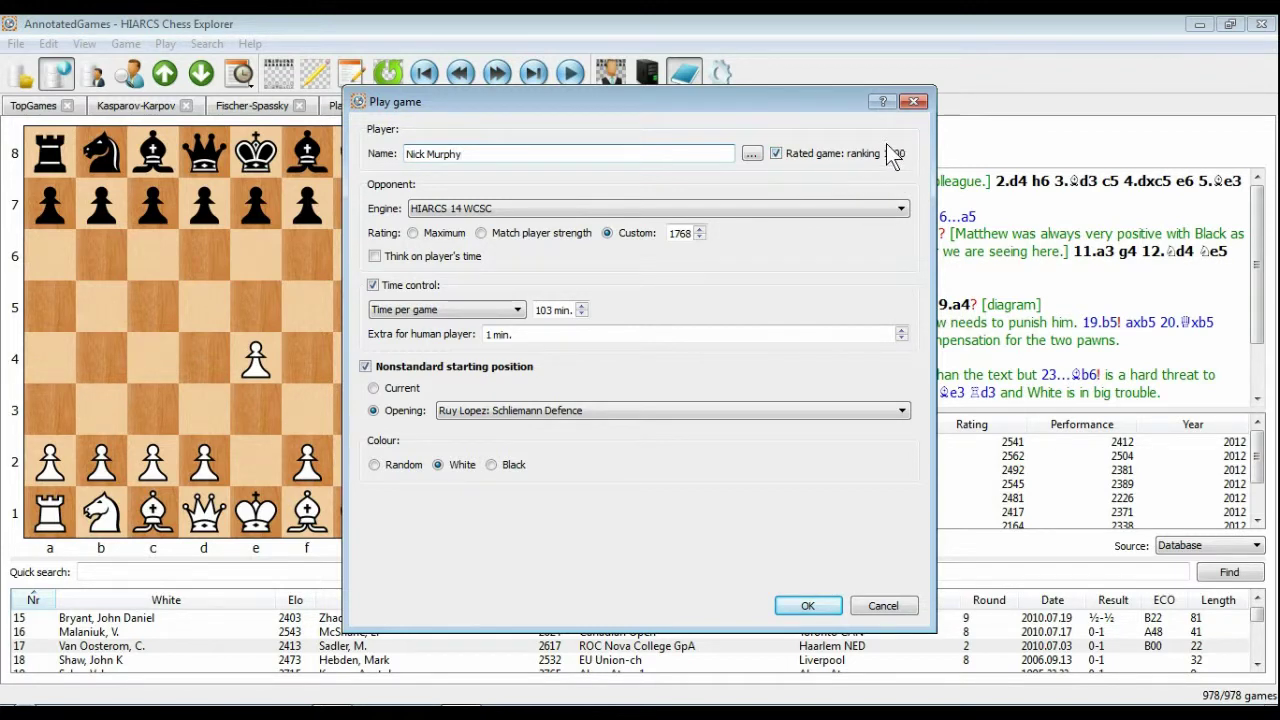
pyautogui.click(850, 209)
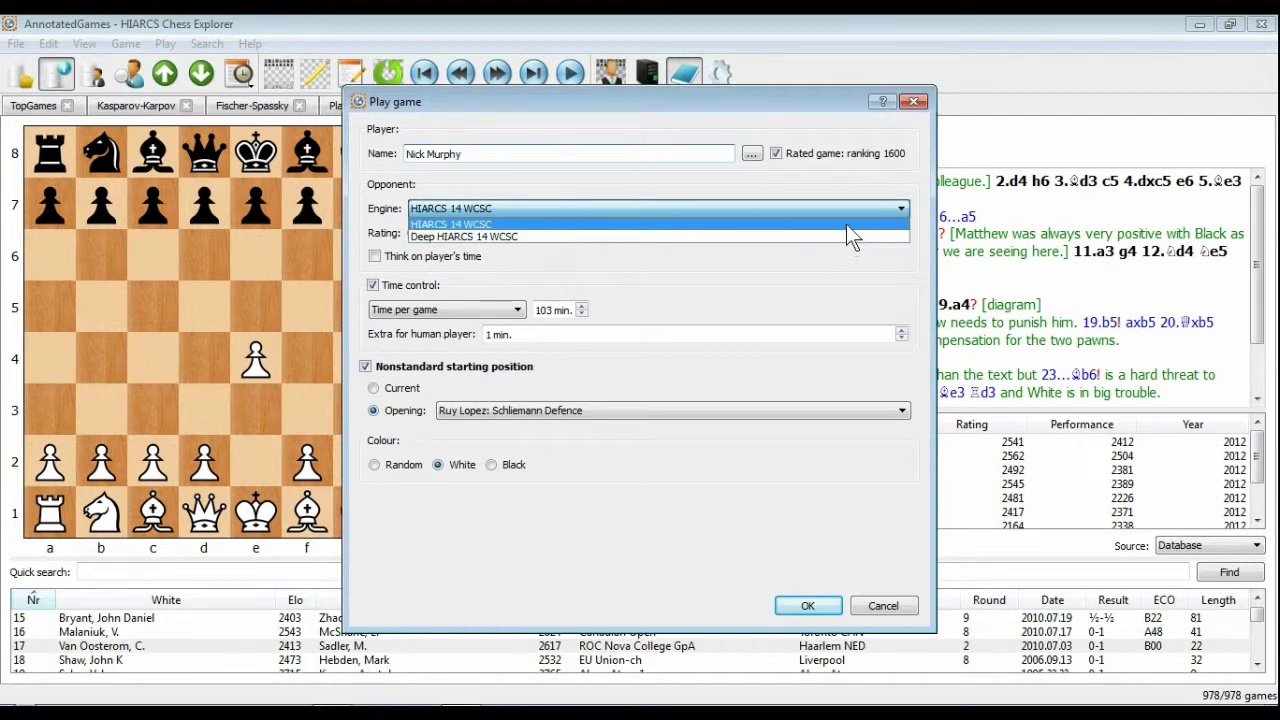
pyautogui.click(847, 223)
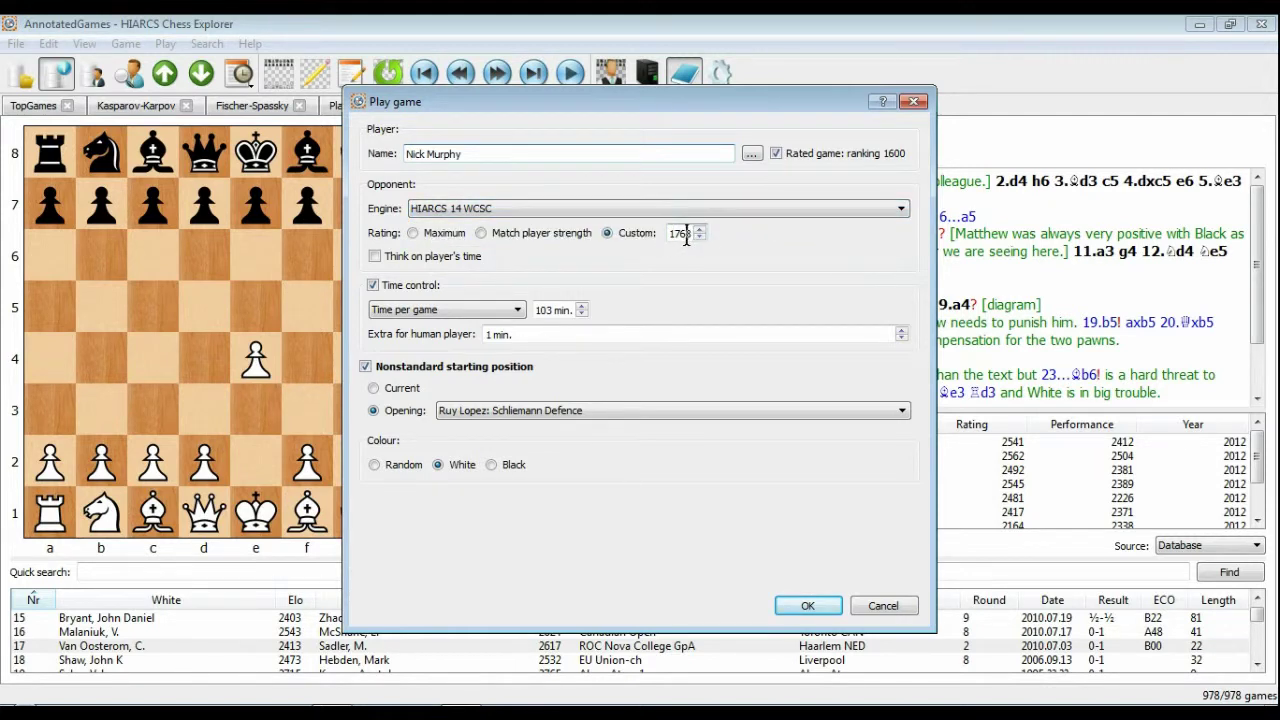
pyautogui.click(481, 233)
pyautogui.click(515, 311)
pyautogui.click(510, 312)
pyautogui.click(394, 286)
pyautogui.click(394, 286)
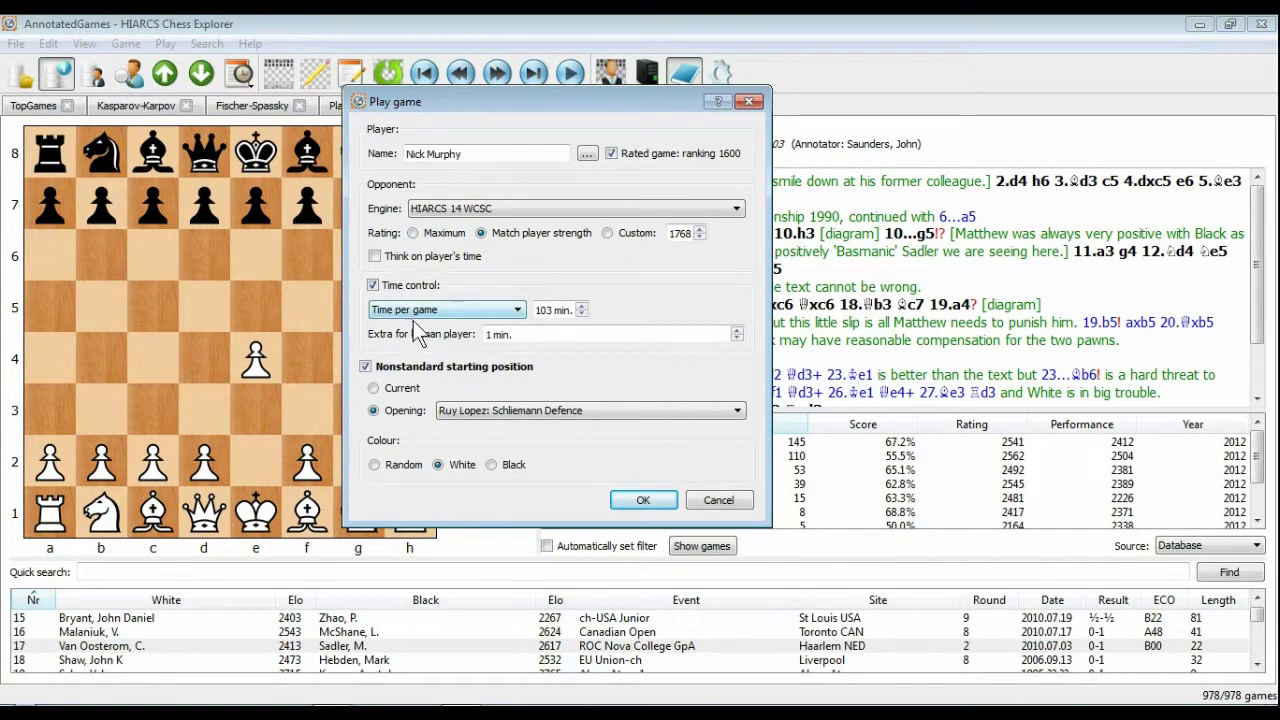
# Choose Ruy Lopez: Schliemann Defence as the starting opening and start the game.
pyautogui.click(472, 410)
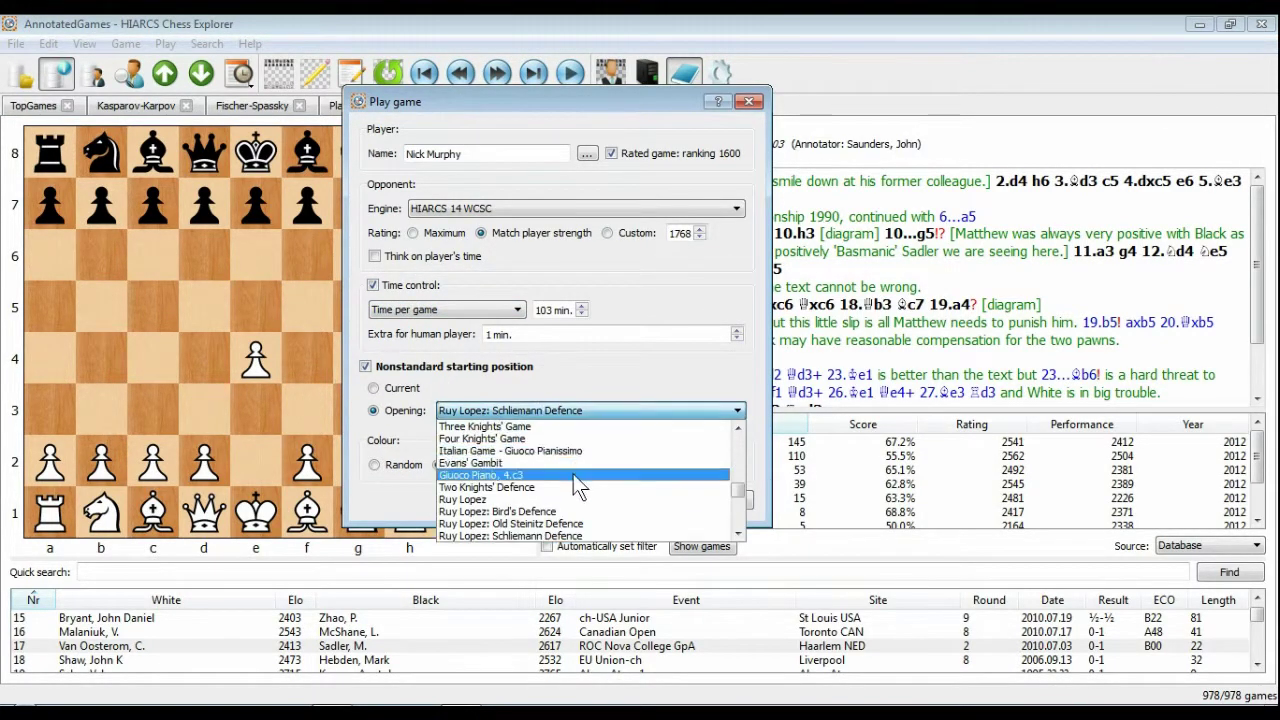
pyautogui.click(551, 536)
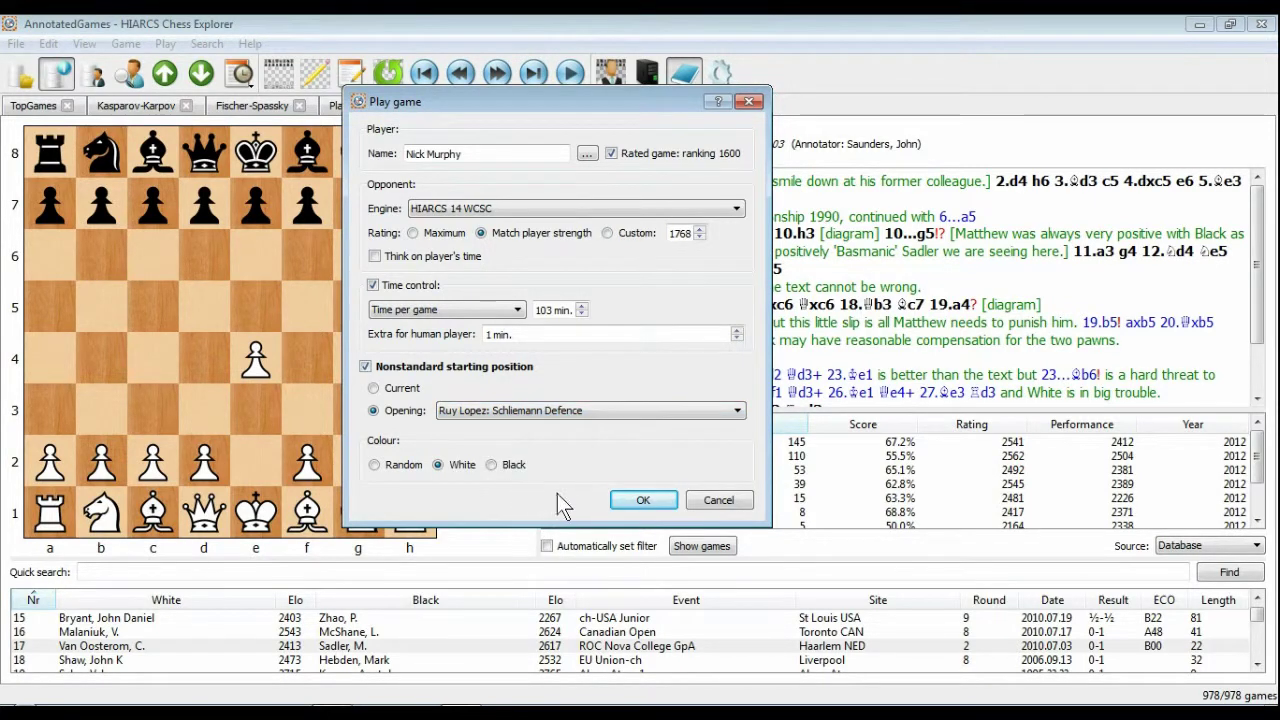
pyautogui.click(647, 503)
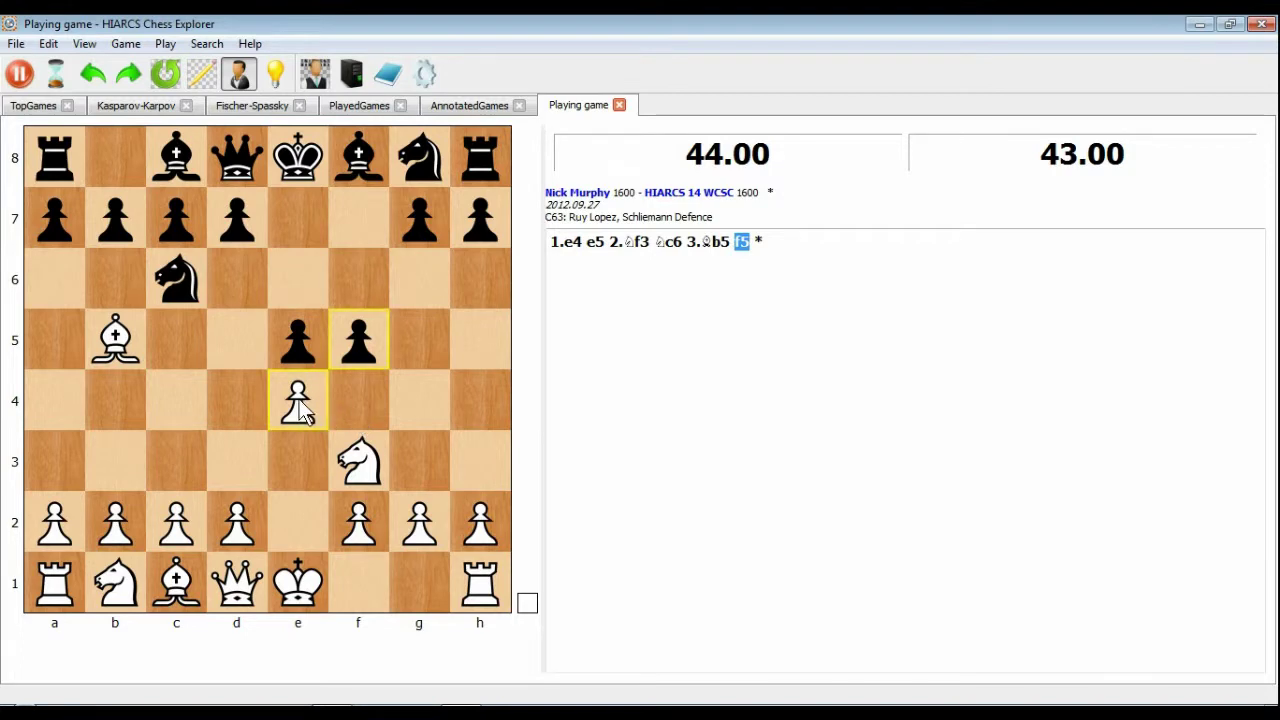
# Play 4.exf5 against the engine, pick up the queen on d1, and try moving the b5 bishop to a6.
pyautogui.moveTo(300, 405); pyautogui.dragTo(357, 339)
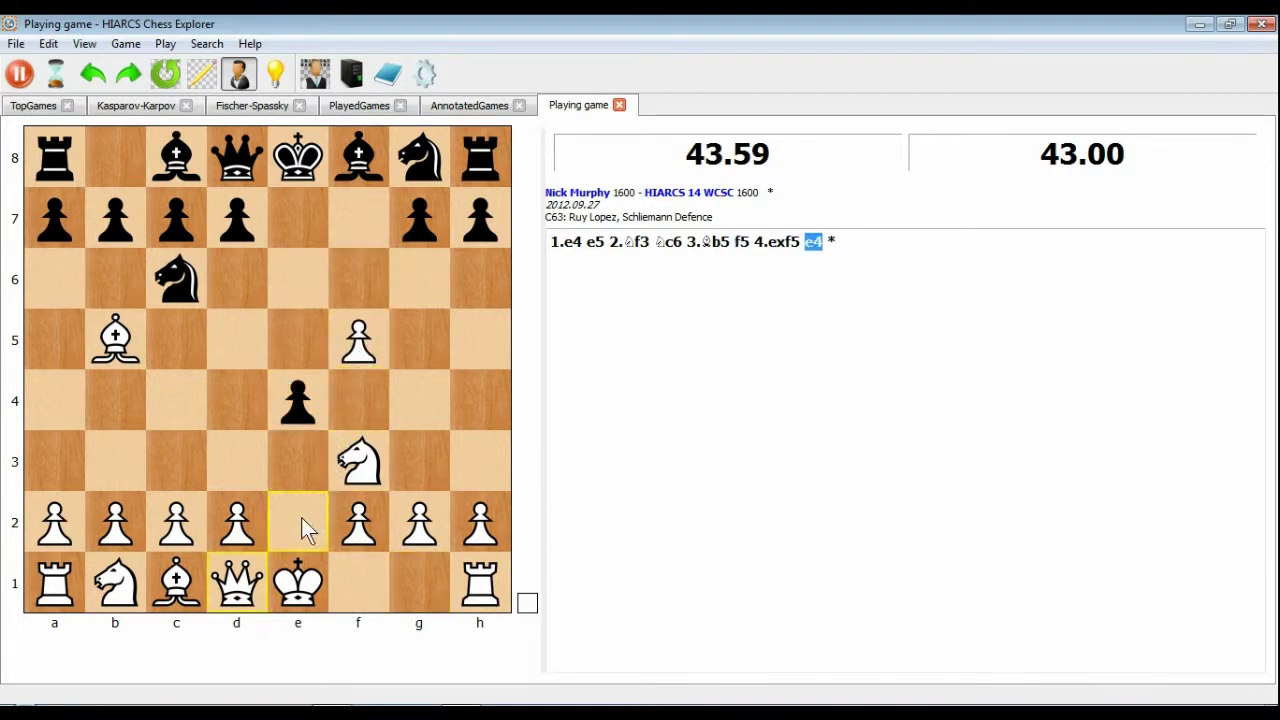
pyautogui.moveTo(250, 575)
pyautogui.mouseDown()
pyautogui.moveTo(280, 528)
pyautogui.moveTo(285, 540)
pyautogui.moveTo(236, 582)
pyautogui.mouseUp()
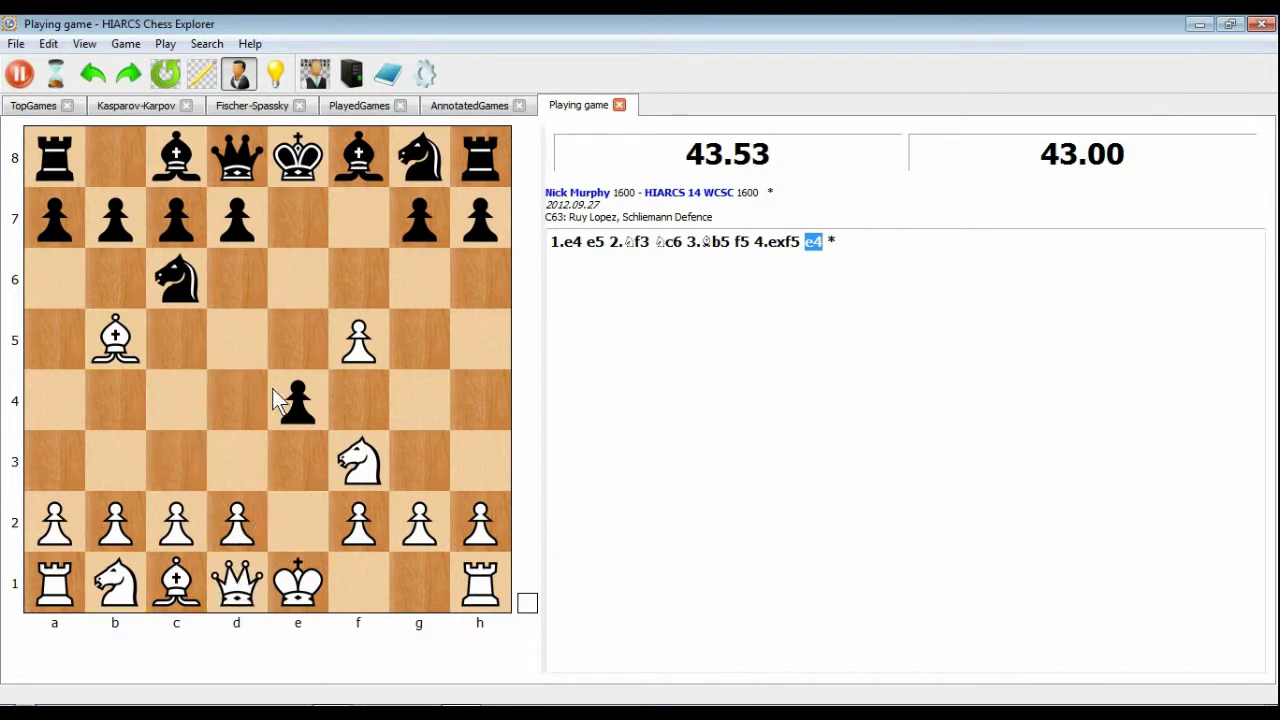
pyautogui.moveTo(135, 348); pyautogui.dragTo(72, 278)
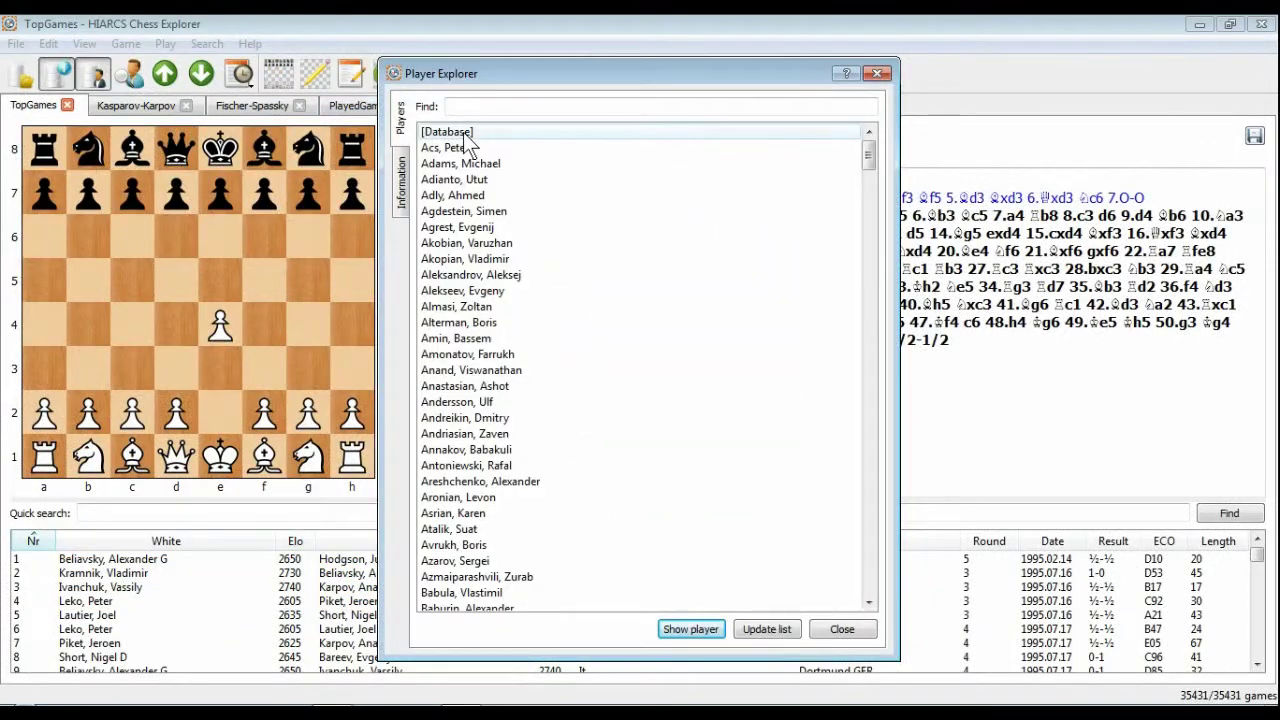
# View the TopGames statistics in the Player Explorer and list Michael Adams's White wins in the Sicilian Defence, 2.Nf3 early deviations.
pyautogui.click(709, 630)
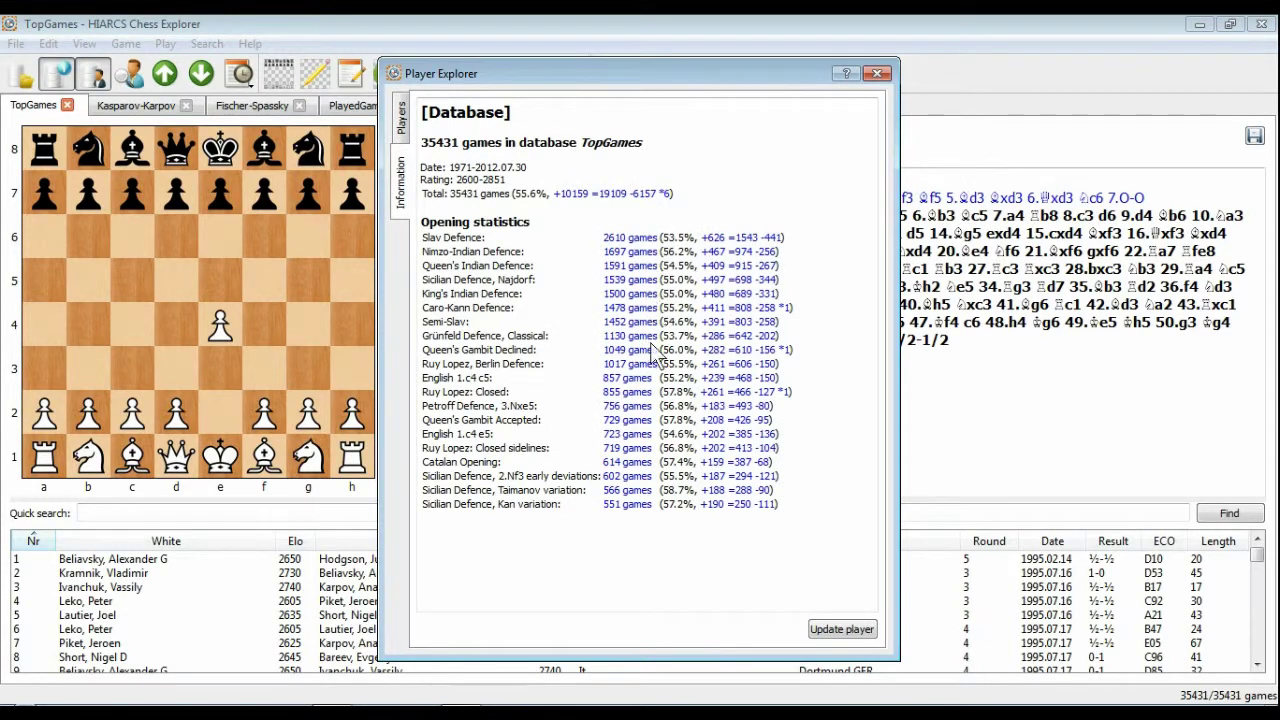
pyautogui.click(401, 120)
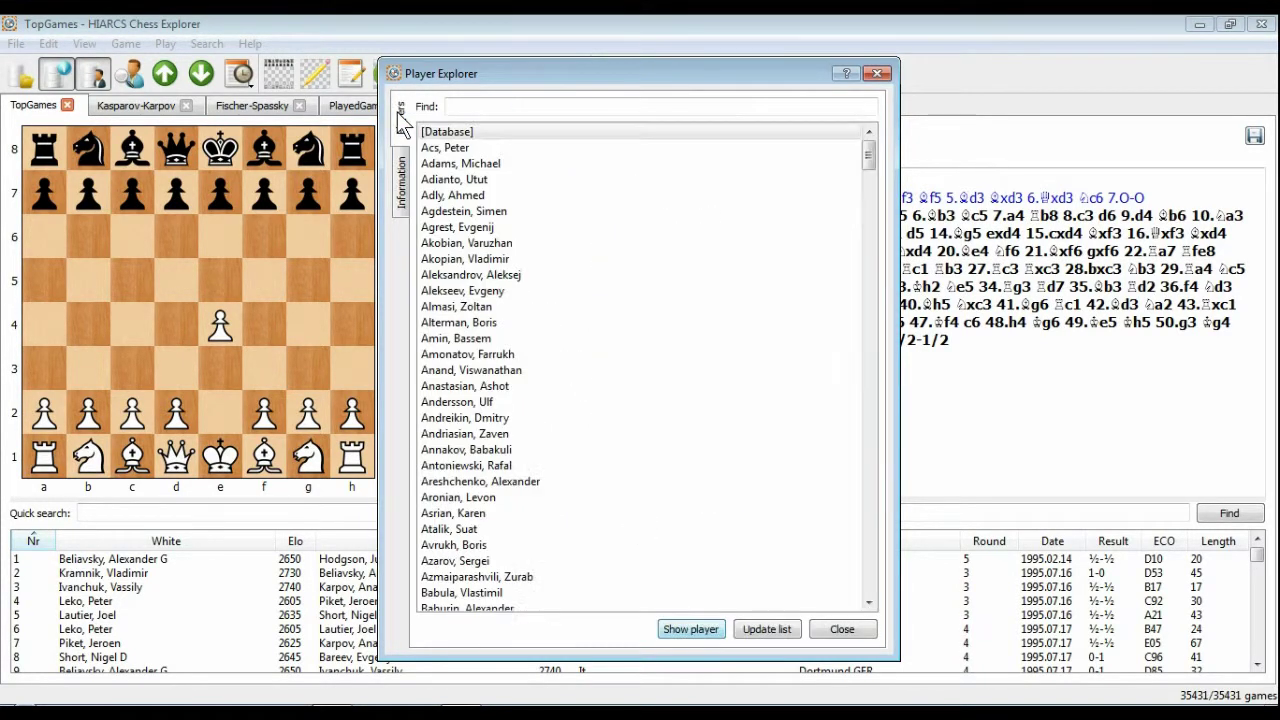
pyautogui.doubleClick(455, 163)
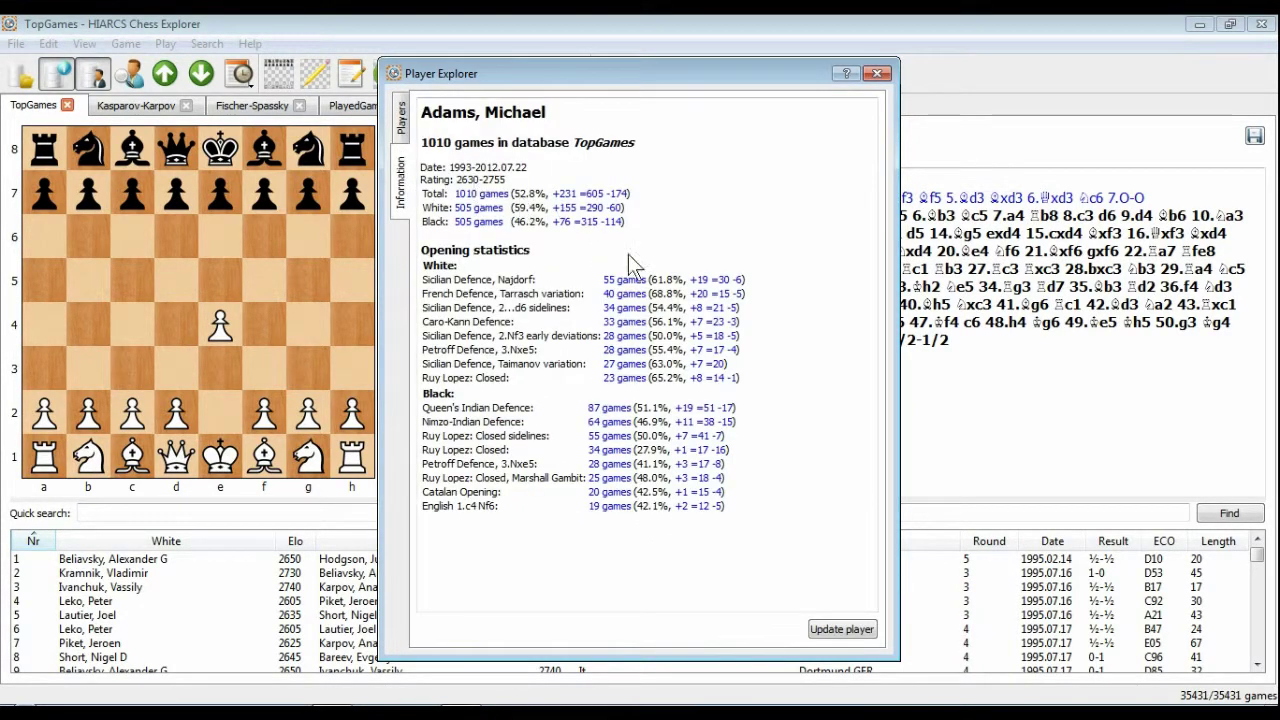
pyautogui.click(697, 337)
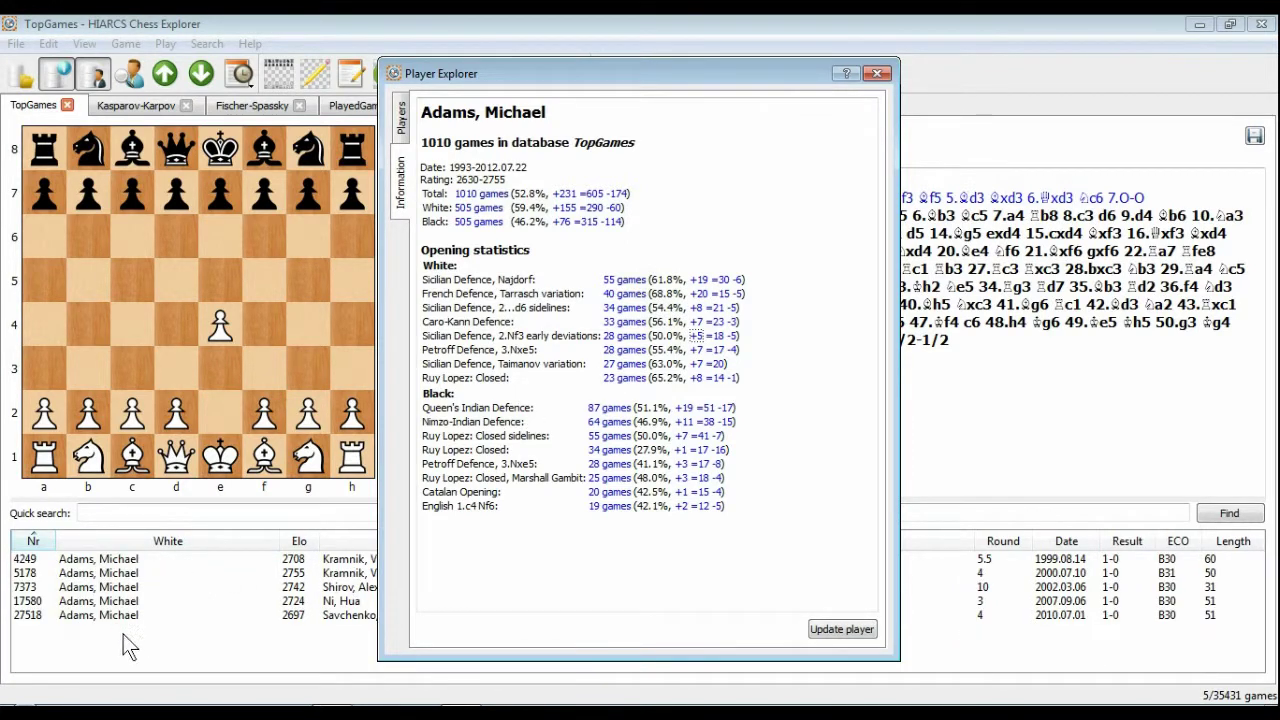
# Return to the whole-database statistics in the Player Explorer and list the Ruy Lopez: Closed games.
pyautogui.click(401, 118)
pyautogui.doubleClick(418, 132)
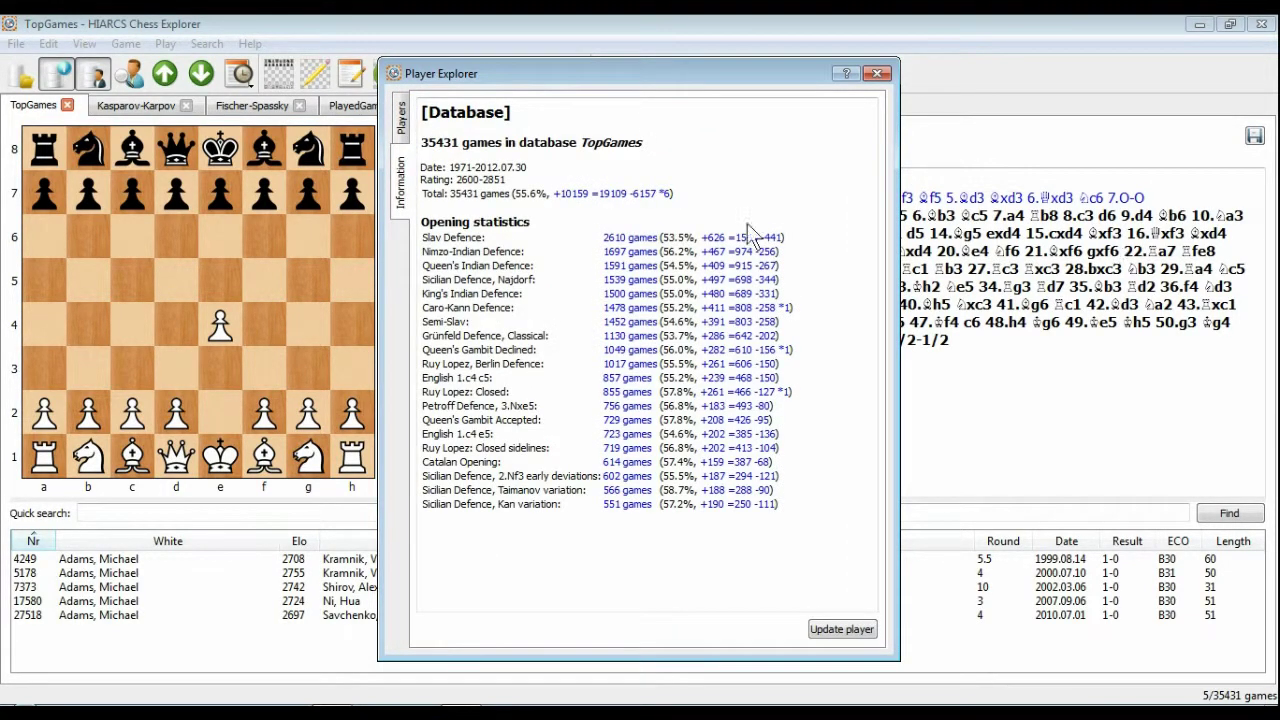
pyautogui.click(637, 394)
# Search the game headers for Kasparov, Garry as White, with the date range 1800.01.01-2012.12.31.
pyautogui.click(133, 76)
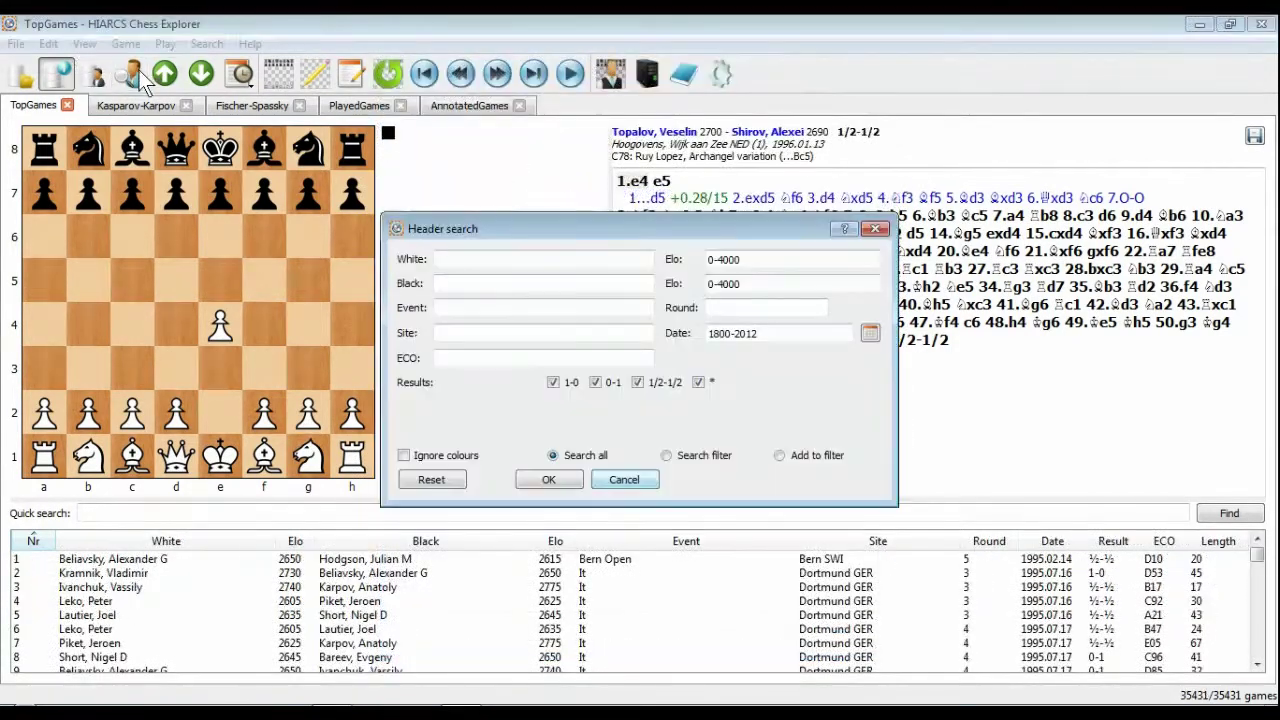
pyautogui.click(452, 259)
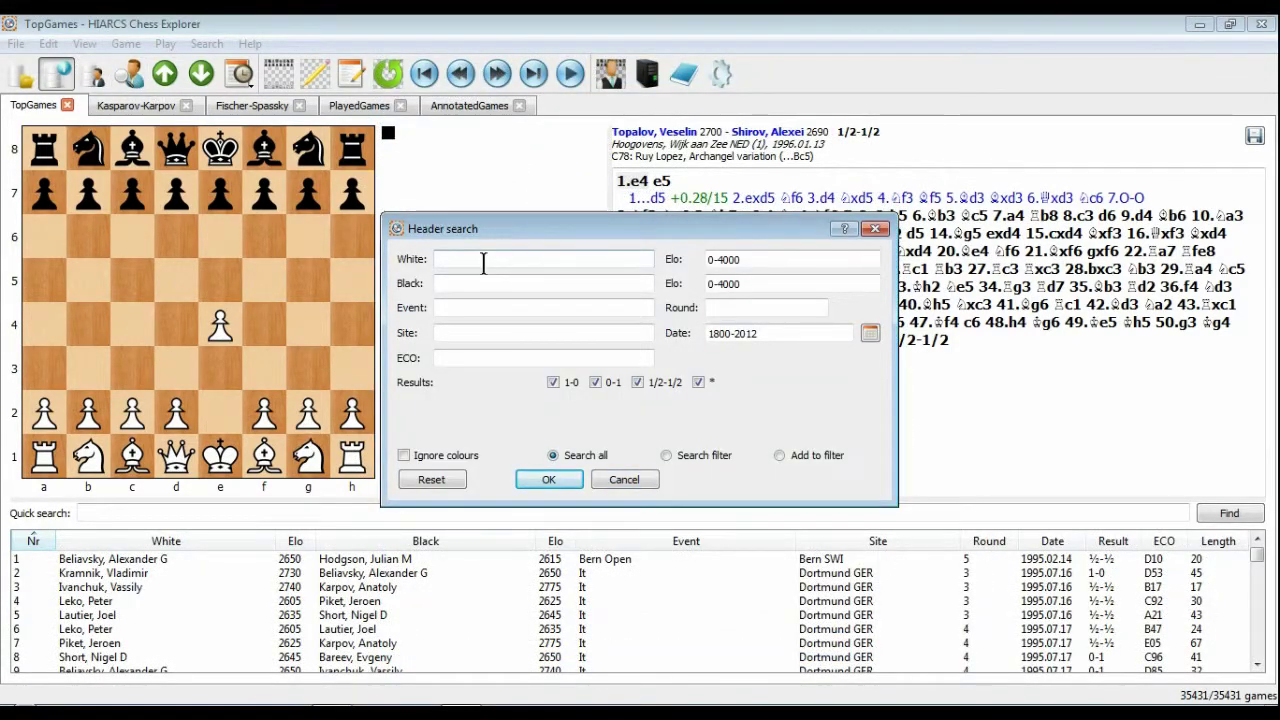
pyautogui.write('K')
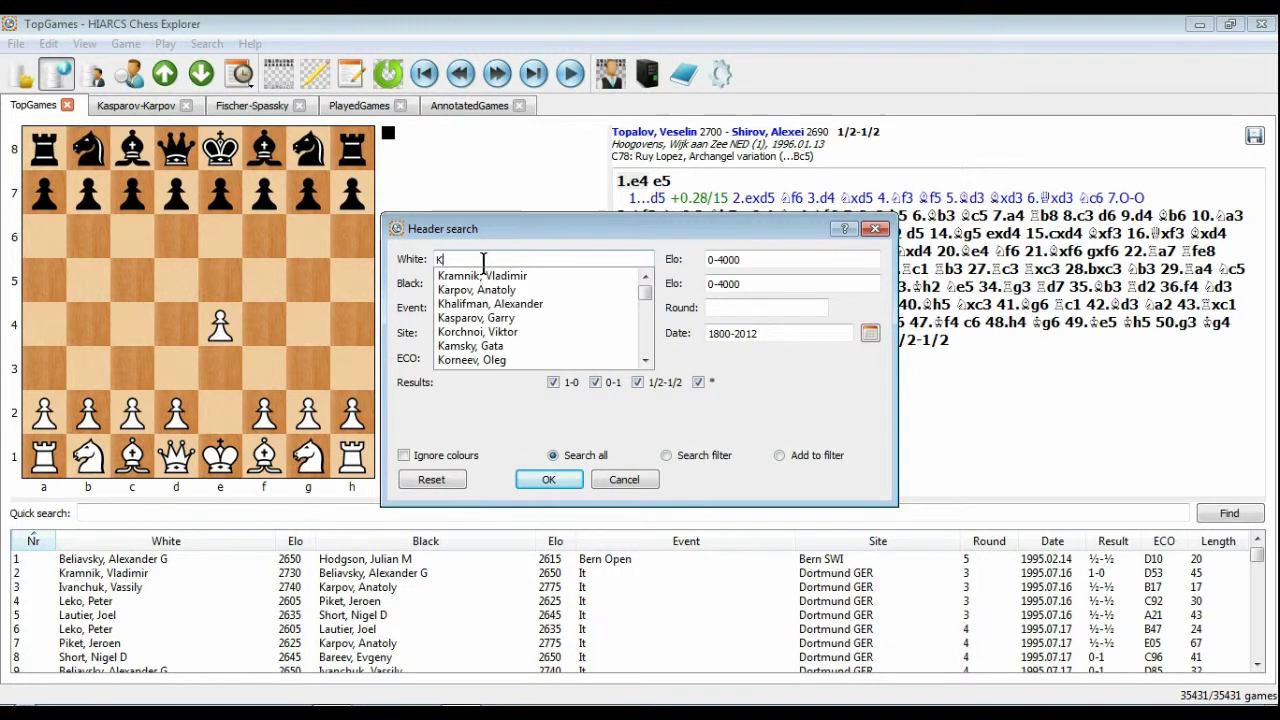
pyautogui.click(482, 318)
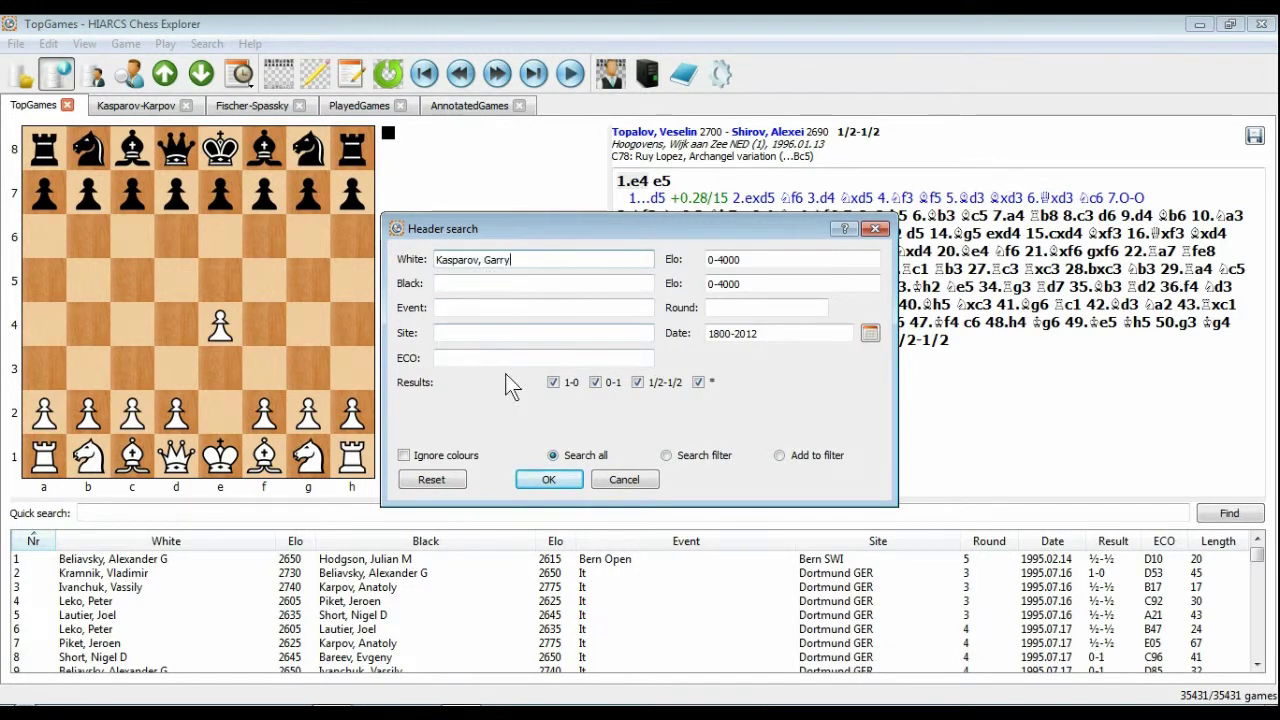
pyautogui.click(870, 333)
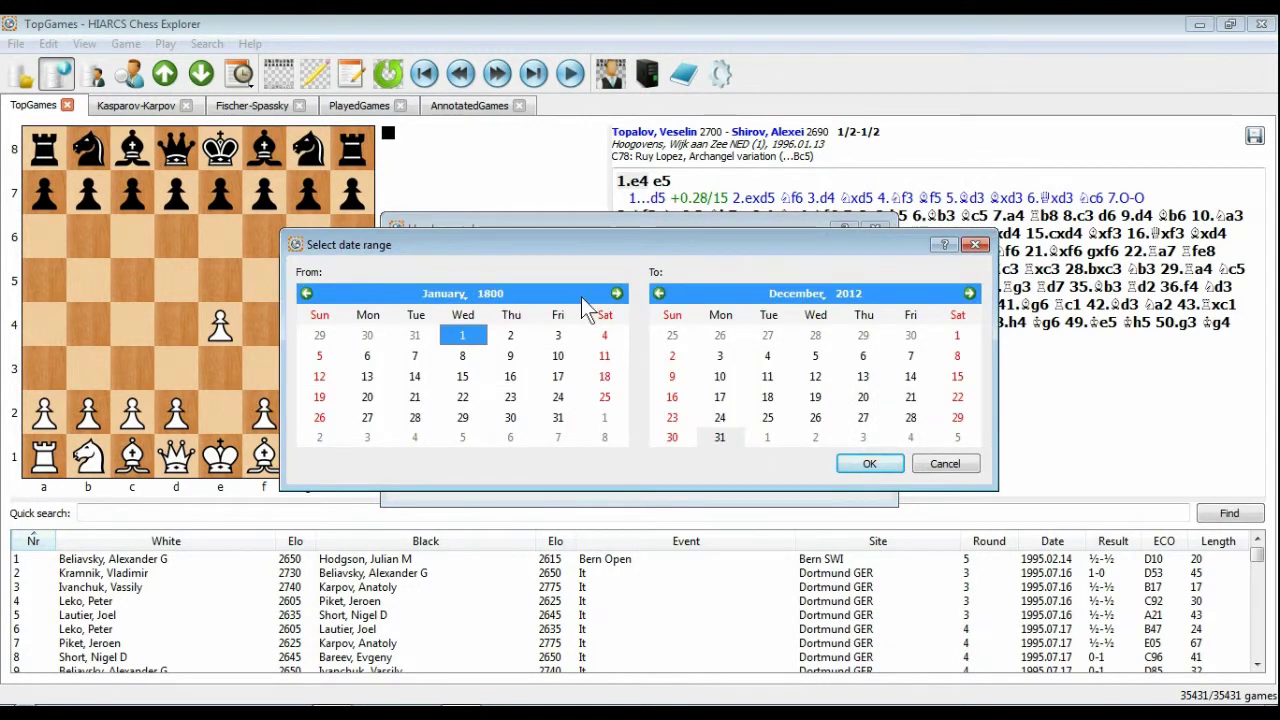
pyautogui.click(869, 463)
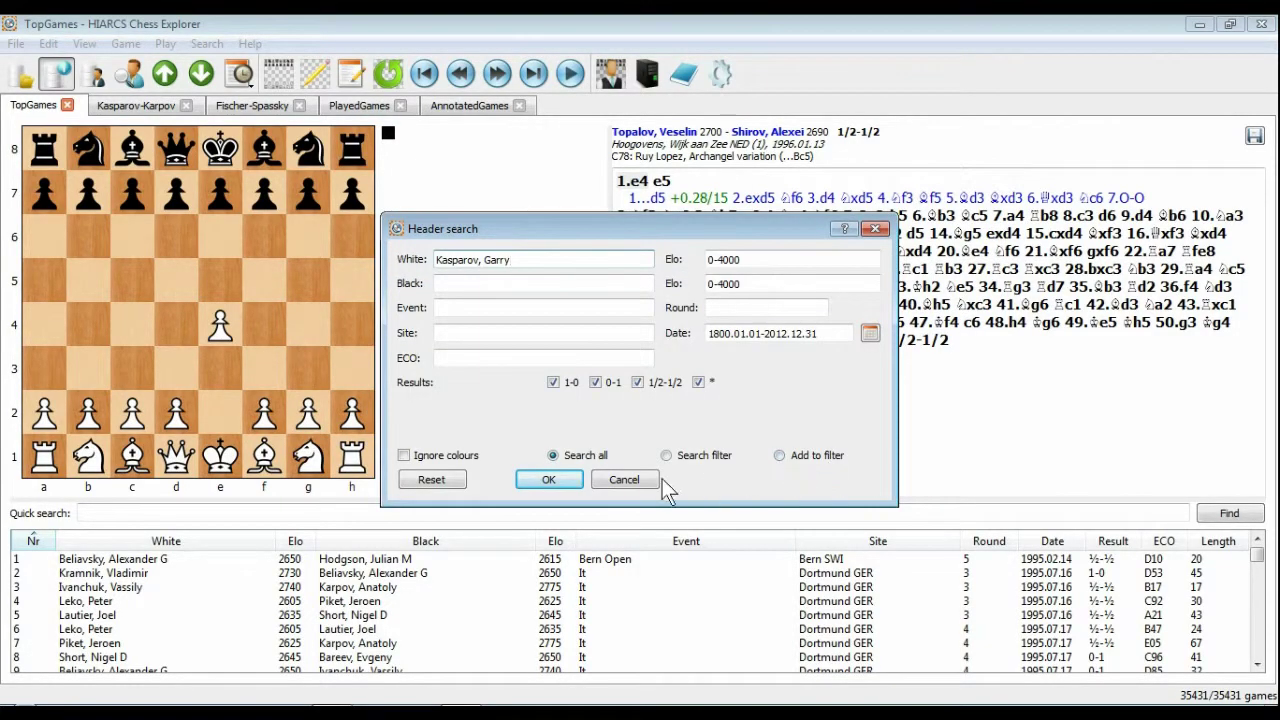
pyautogui.click(548, 481)
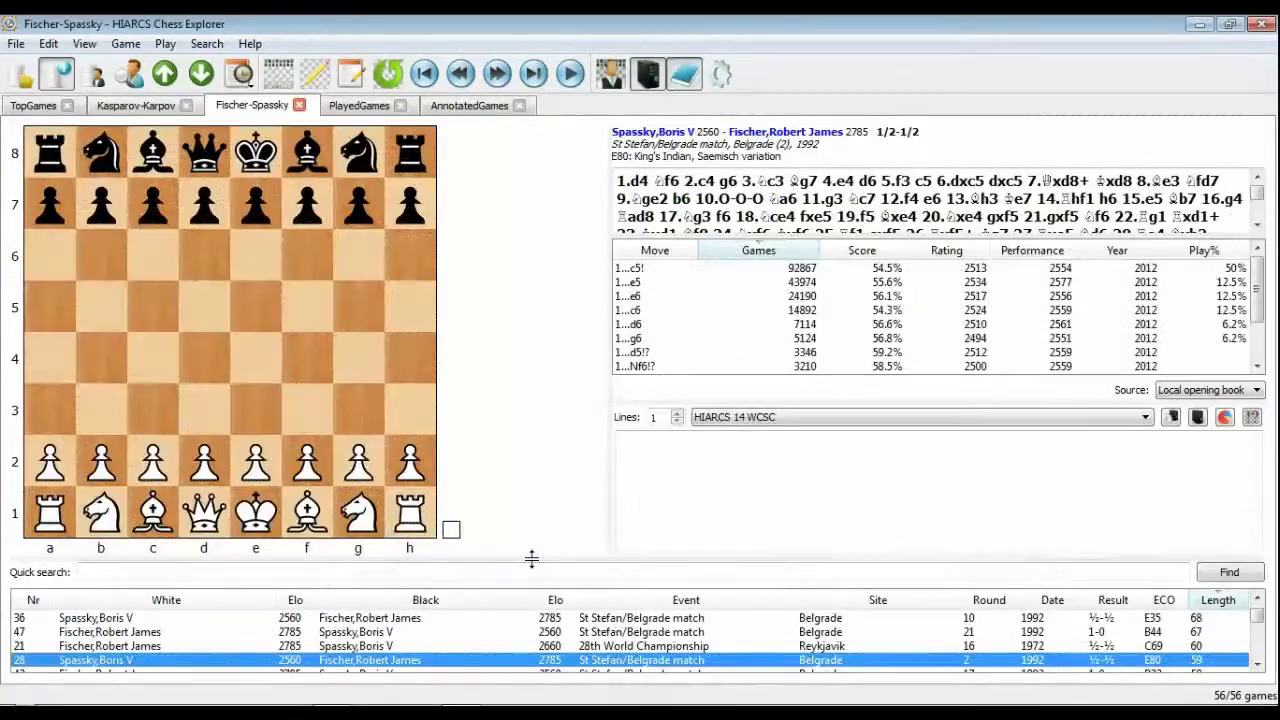
# In the Fischer-Spassky database, enlarge the game list area and shrink it back to its earlier height.
pyautogui.moveTo(531, 558); pyautogui.dragTo(537, 521)
pyautogui.moveTo(540, 438); pyautogui.dragTo(542, 428)
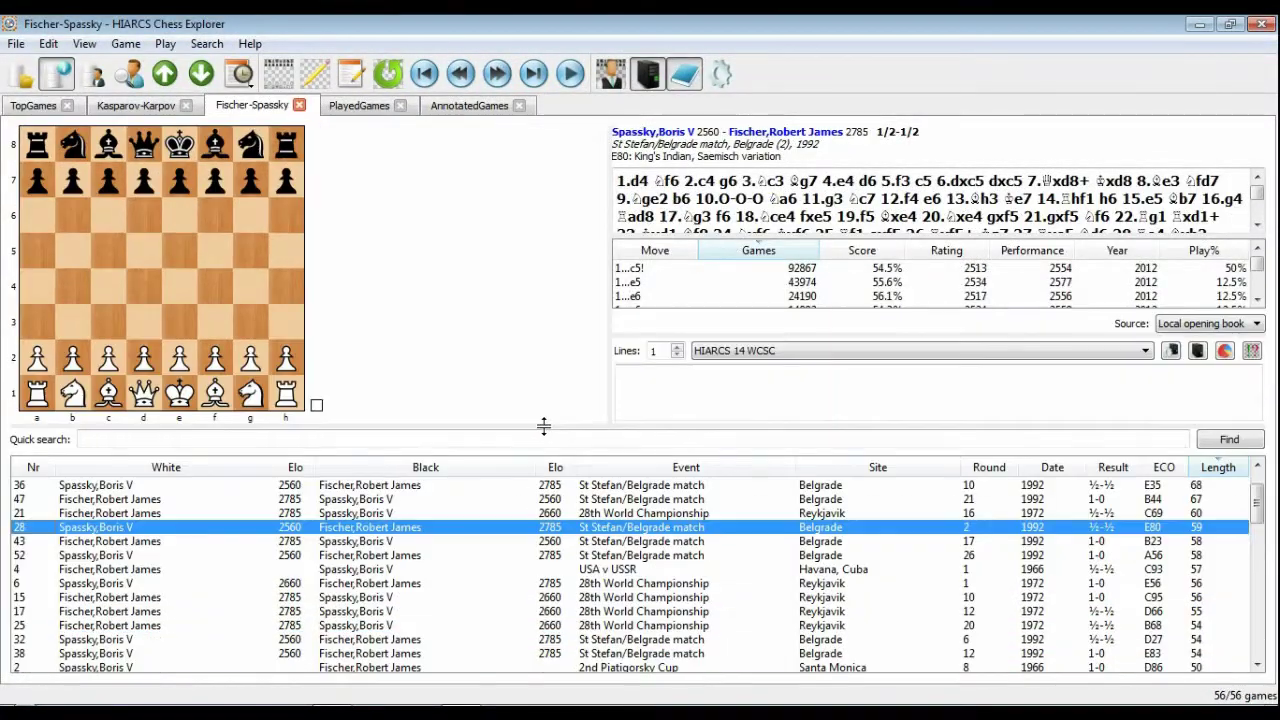
pyautogui.moveTo(525, 511); pyautogui.dragTo(517, 573)
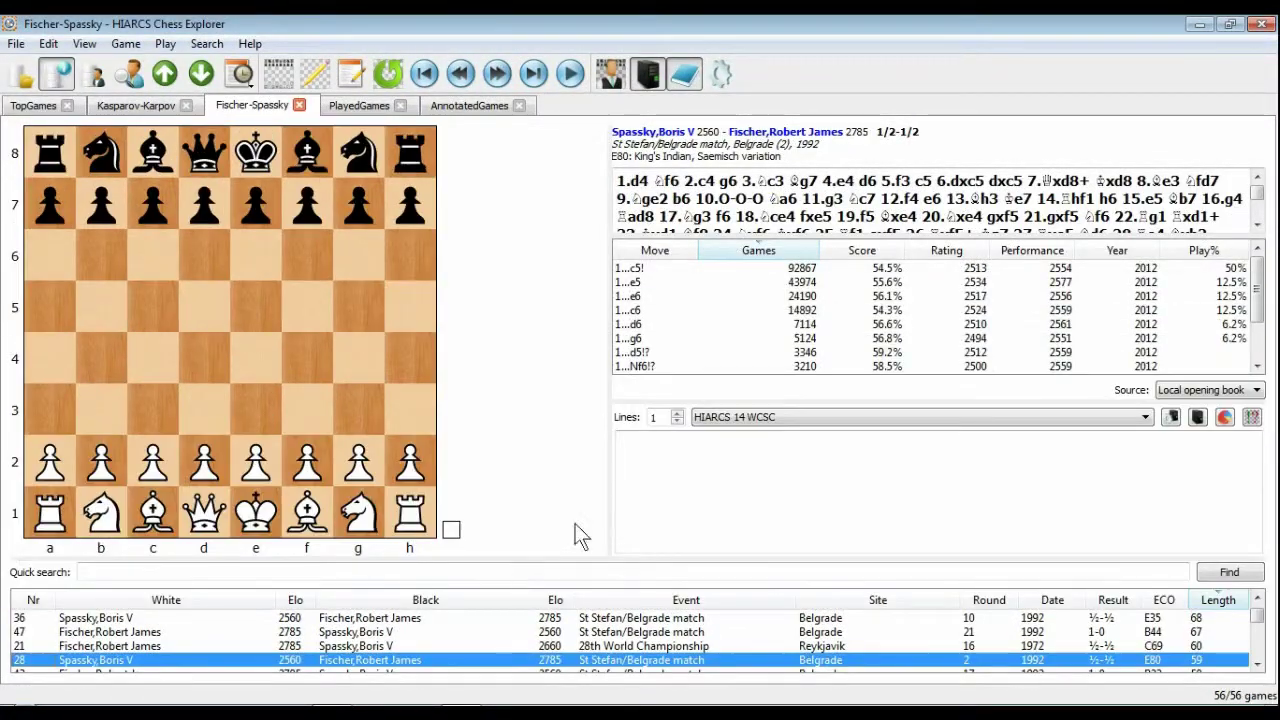
# Hide the game list, engine analysis and Opening Explorer, and adjust the divider between the board and the notation.
pyautogui.moveTo(606, 437)
pyautogui.mouseDown()
pyautogui.moveTo(520, 423)
pyautogui.moveTo(585, 427)
pyautogui.mouseUp()
pyautogui.click(57, 73)
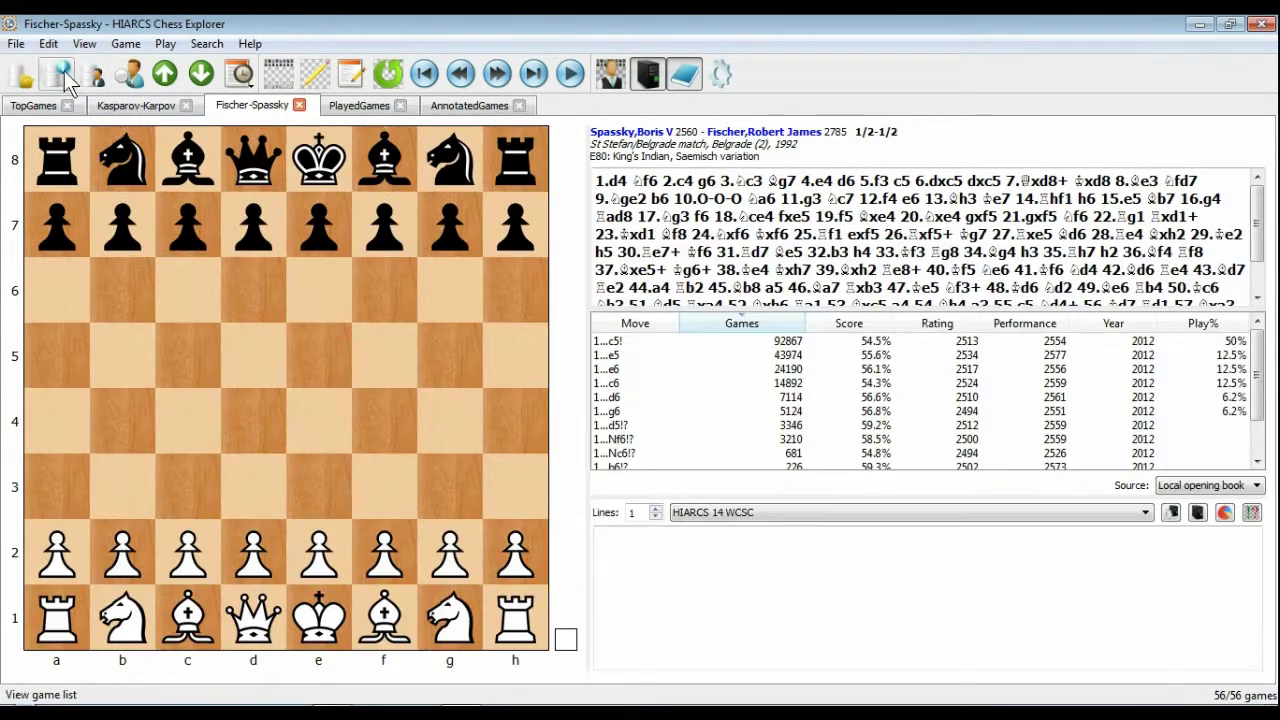
pyautogui.click(647, 73)
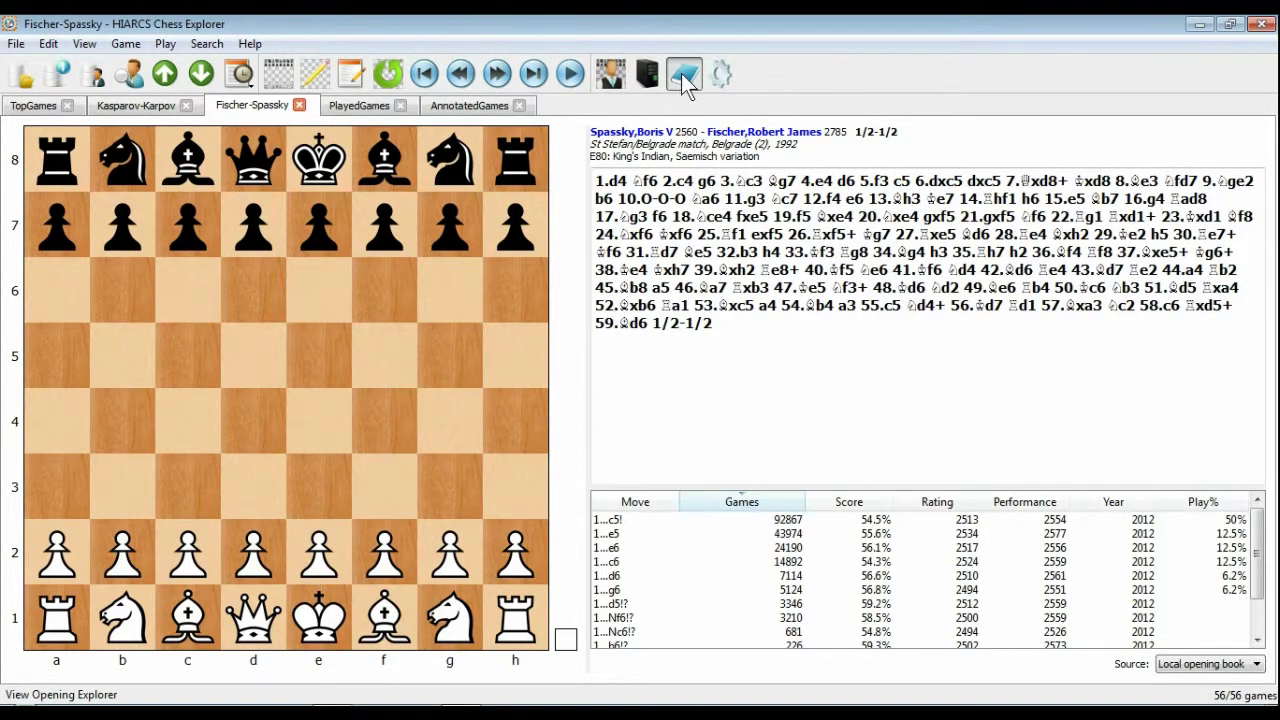
pyautogui.click(684, 80)
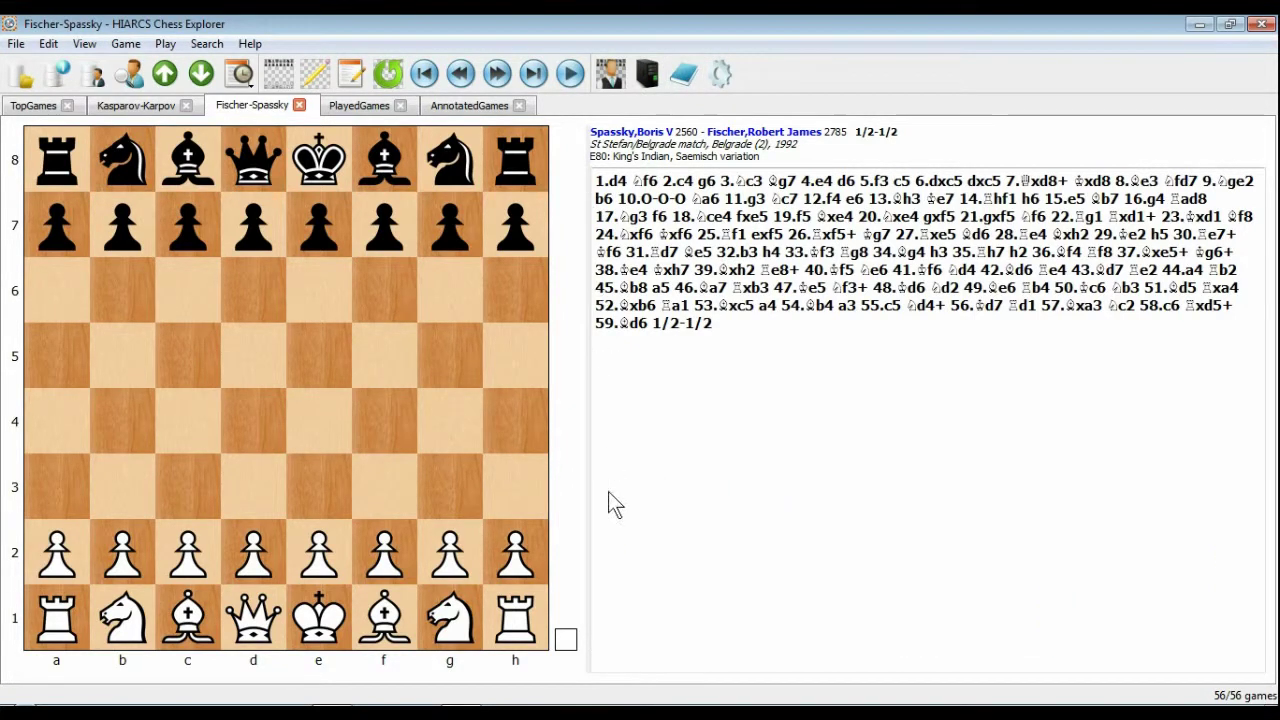
pyautogui.moveTo(586, 509); pyautogui.dragTo(600, 506)
# Change the chess set to Merida in the board preferences and apply it.
pyautogui.click(720, 76)
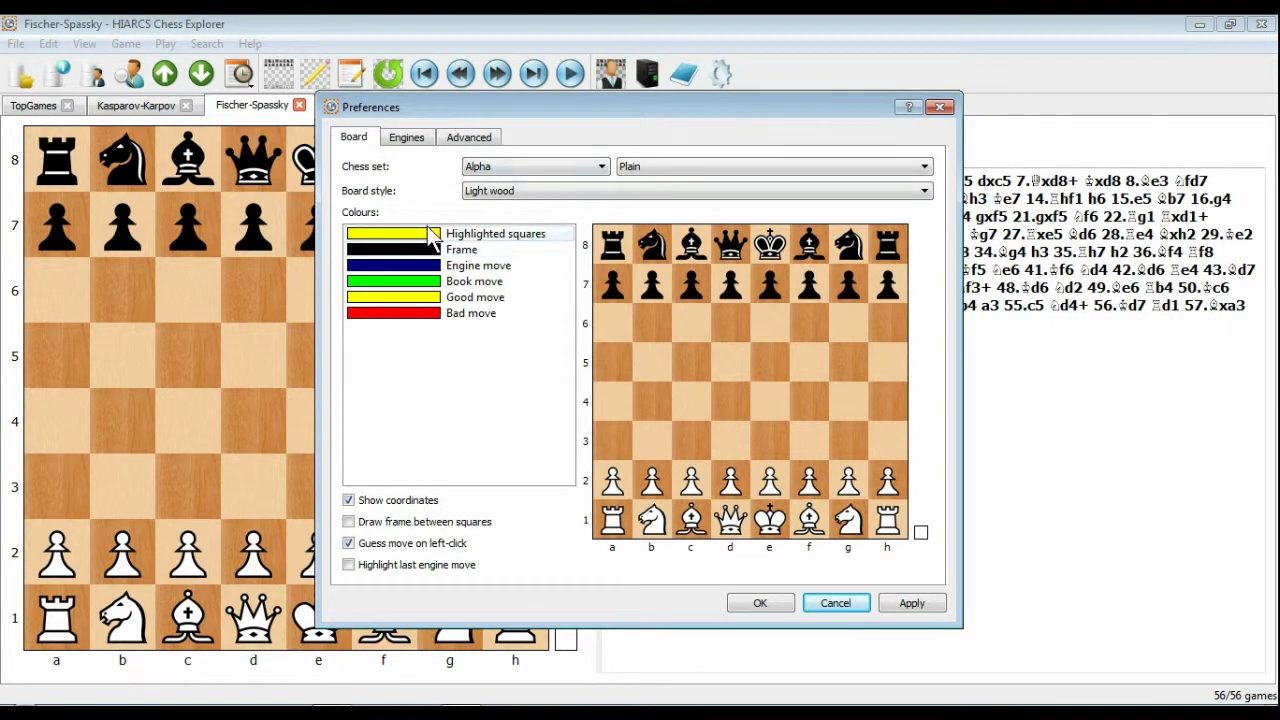
pyautogui.click(523, 168)
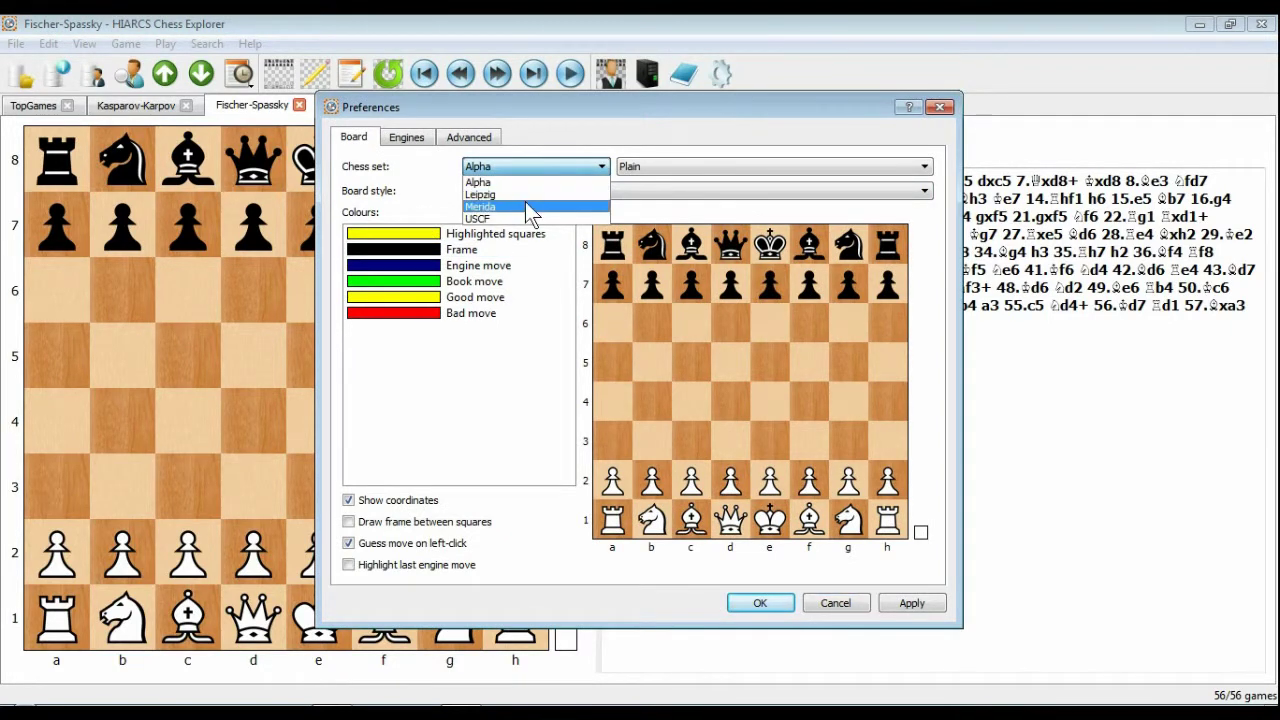
pyautogui.click(525, 201)
pyautogui.click(912, 603)
# Preview the Golden oak board style, apply Sky blue instead, and close the preferences.
pyautogui.click(597, 192)
pyautogui.scroll(2, 597, 200)
pyautogui.click(592, 231)
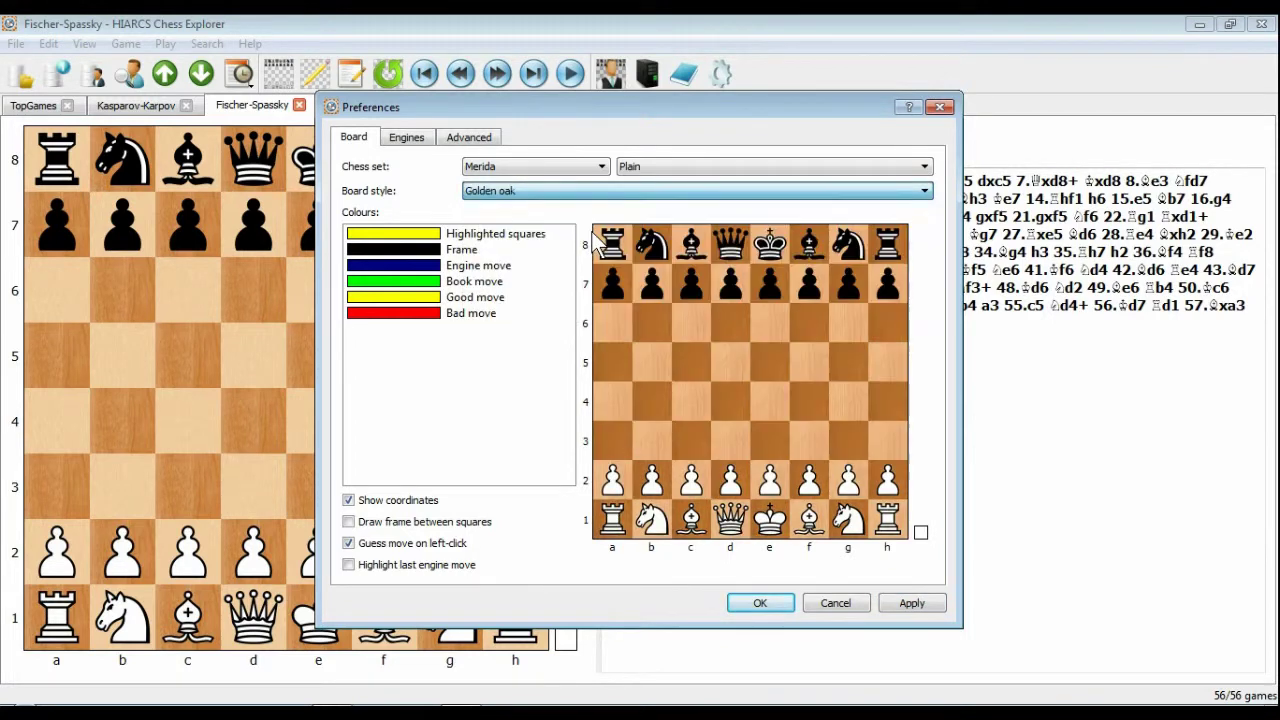
pyautogui.click(621, 195)
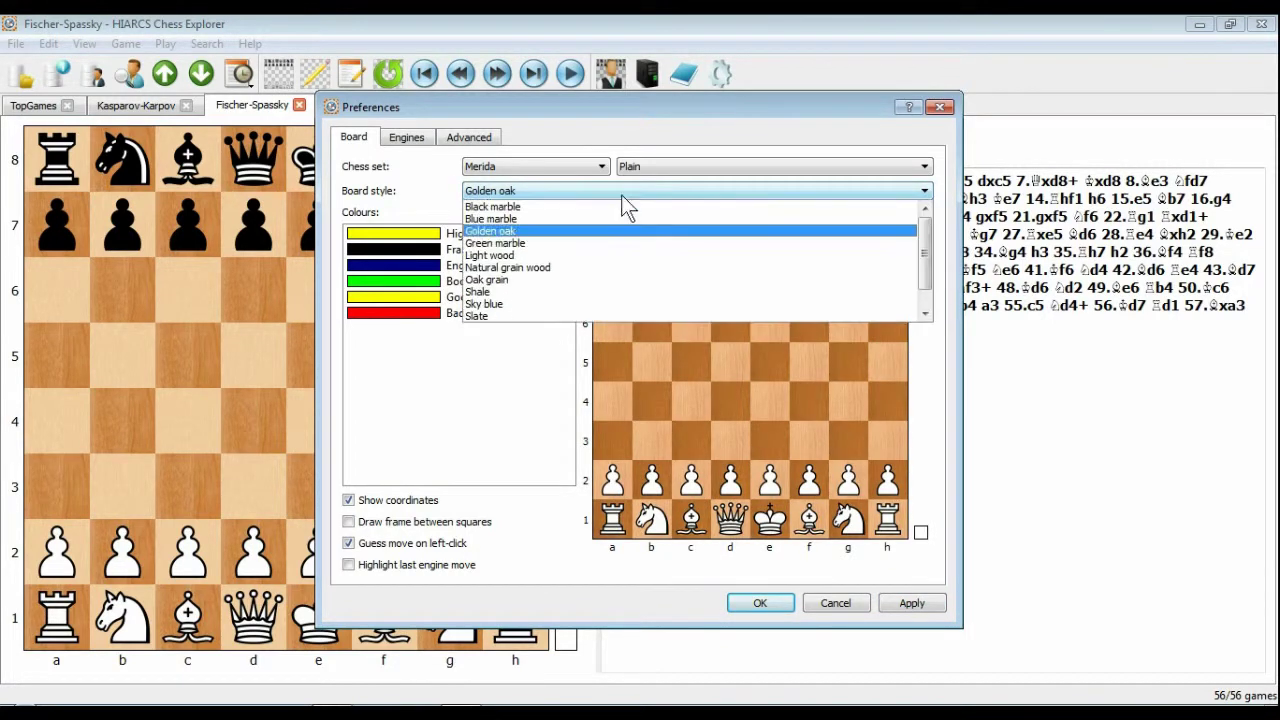
pyautogui.click(577, 300)
pyautogui.click(885, 606)
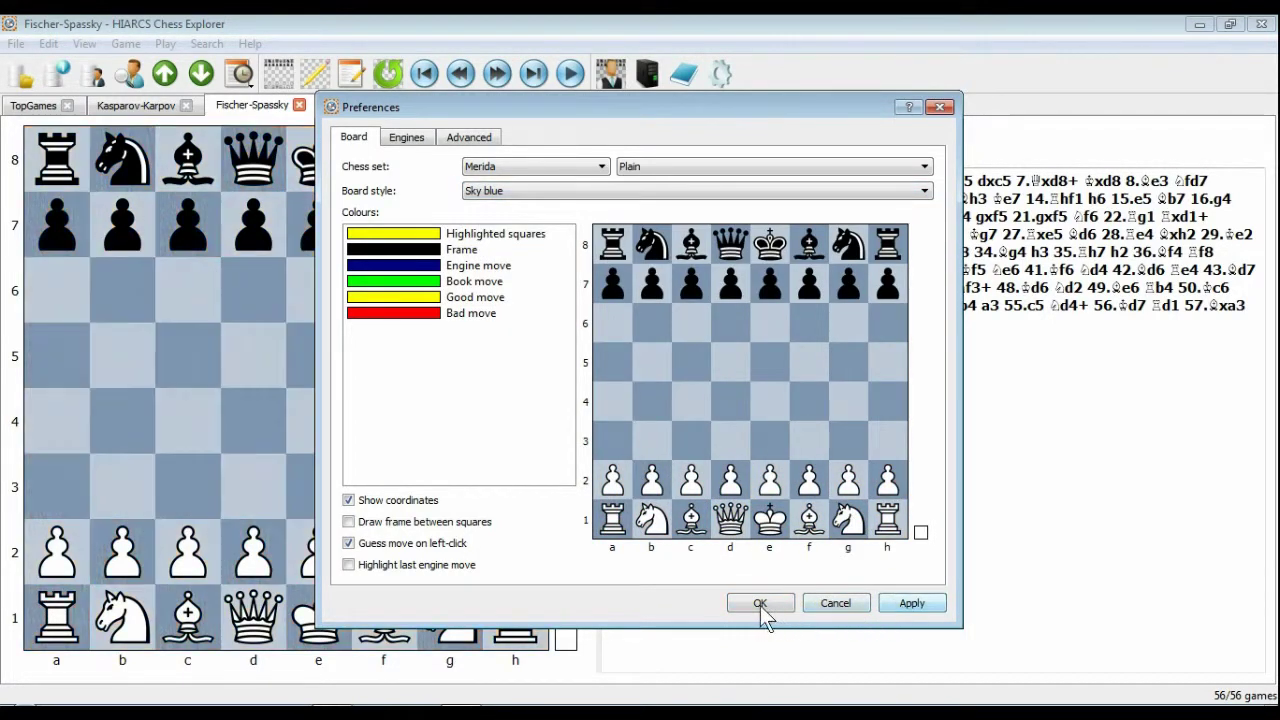
pyautogui.click(760, 603)
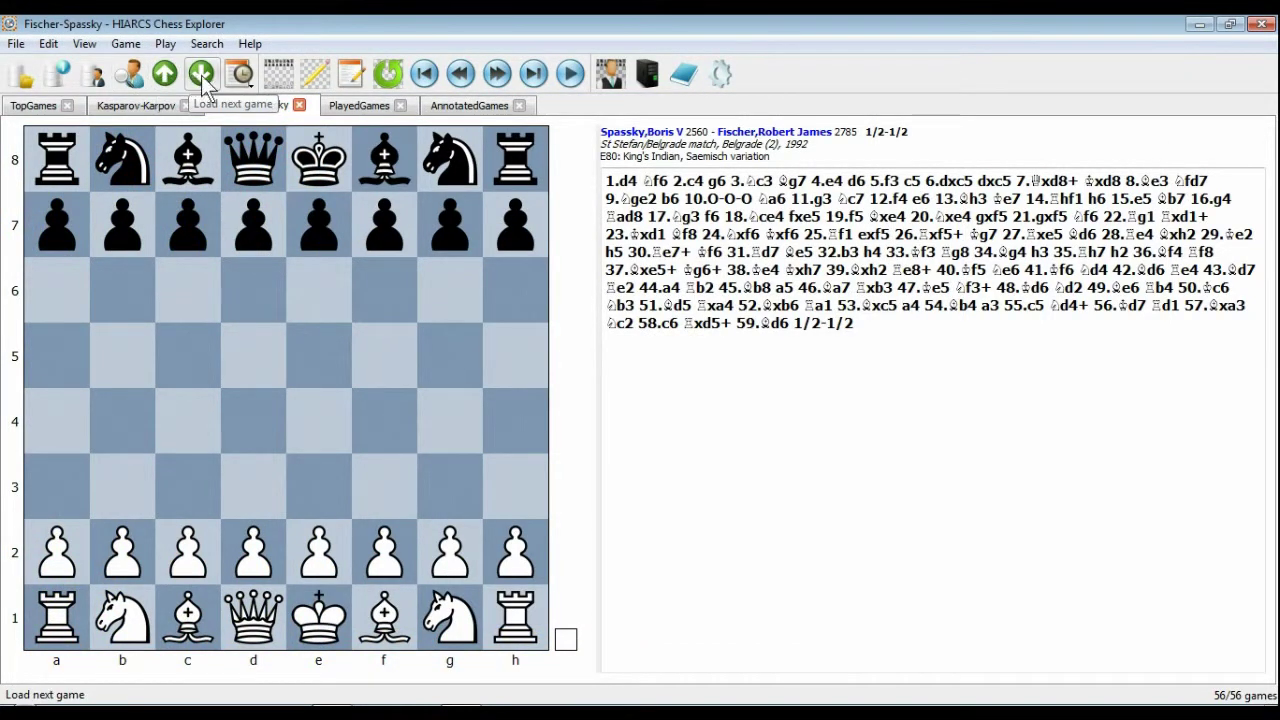
pyautogui.click(252, 47)
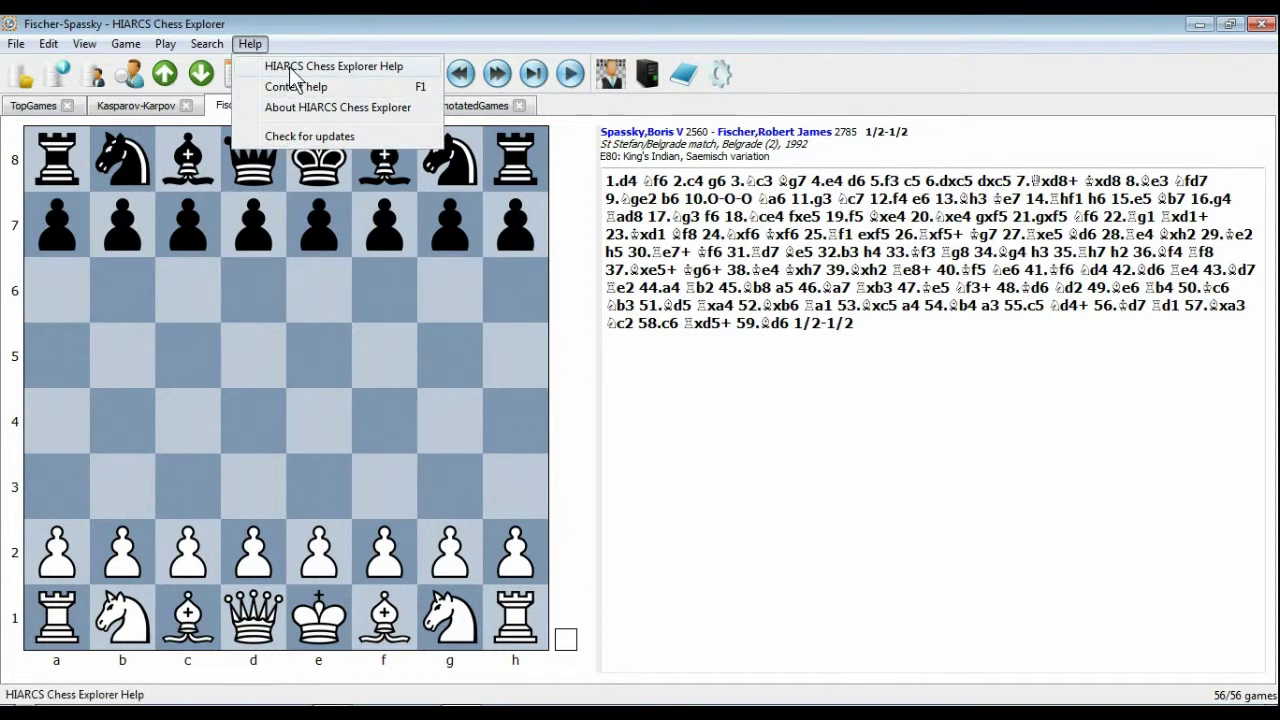
pyautogui.click(286, 43)
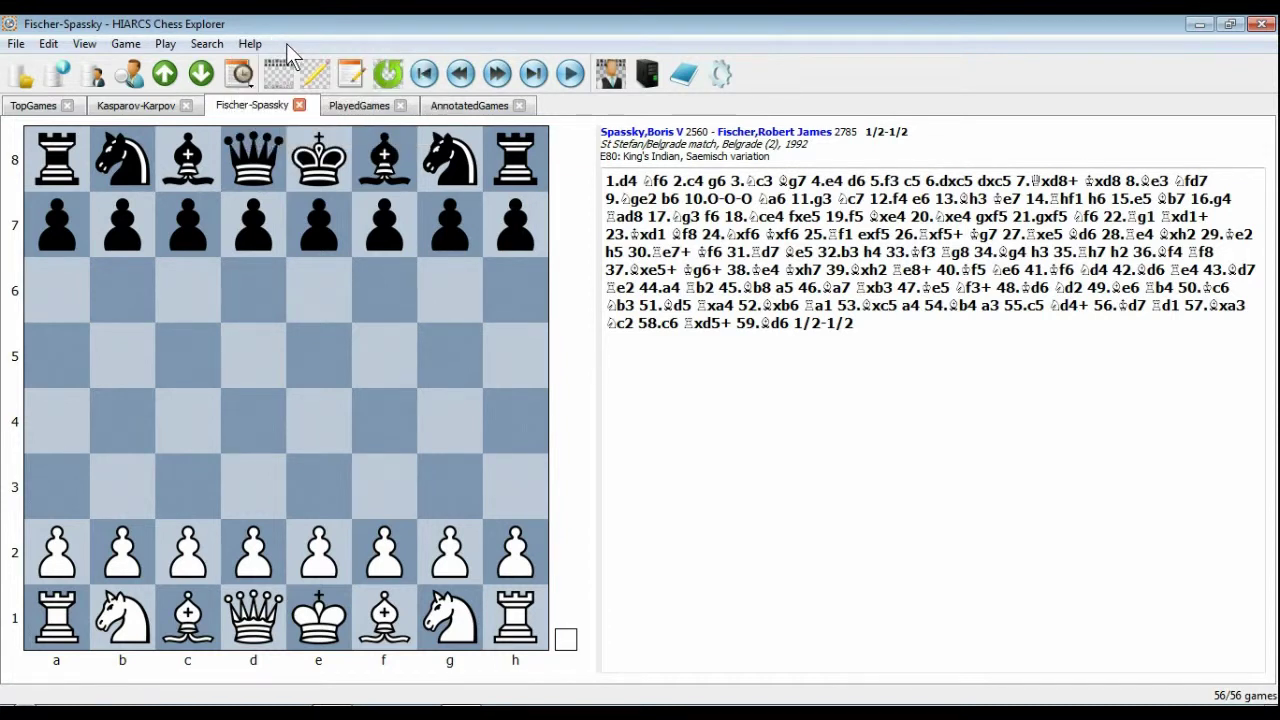
# Show the Fischer-Spassky game list and select game 28, the round 2 Belgrade game from 1992.
pyautogui.click(62, 75)
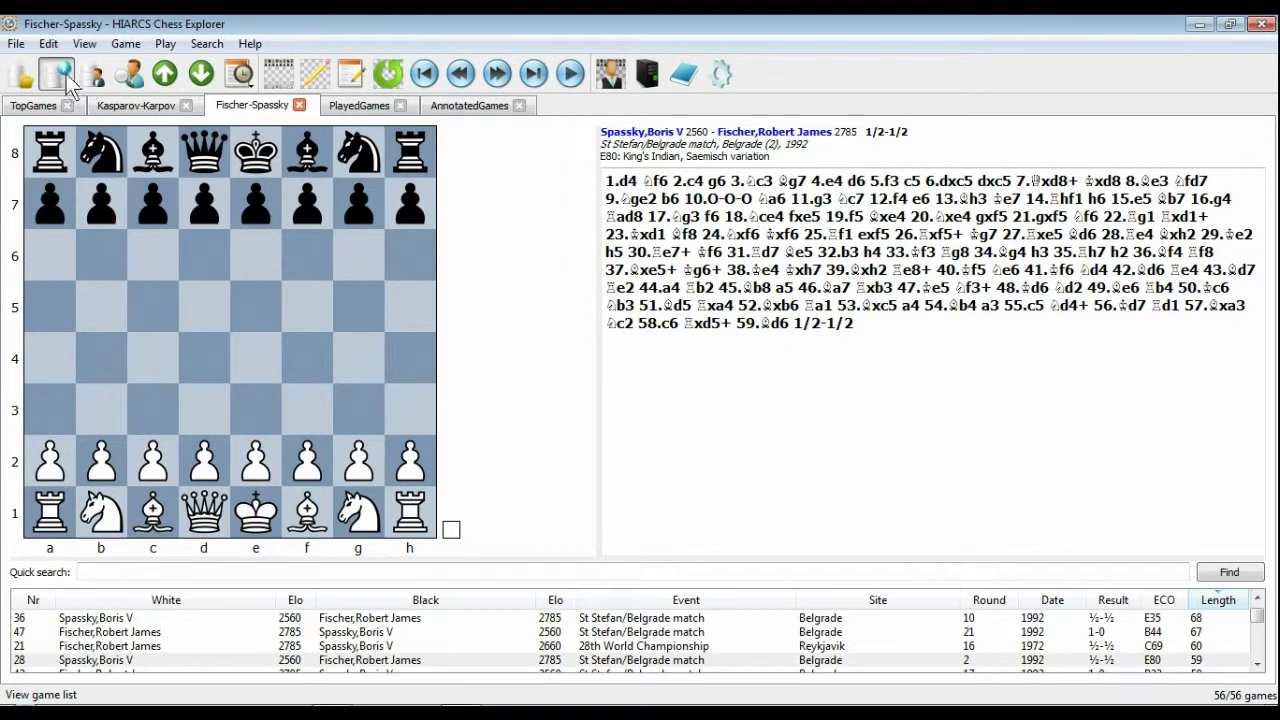
pyautogui.click(84, 660)
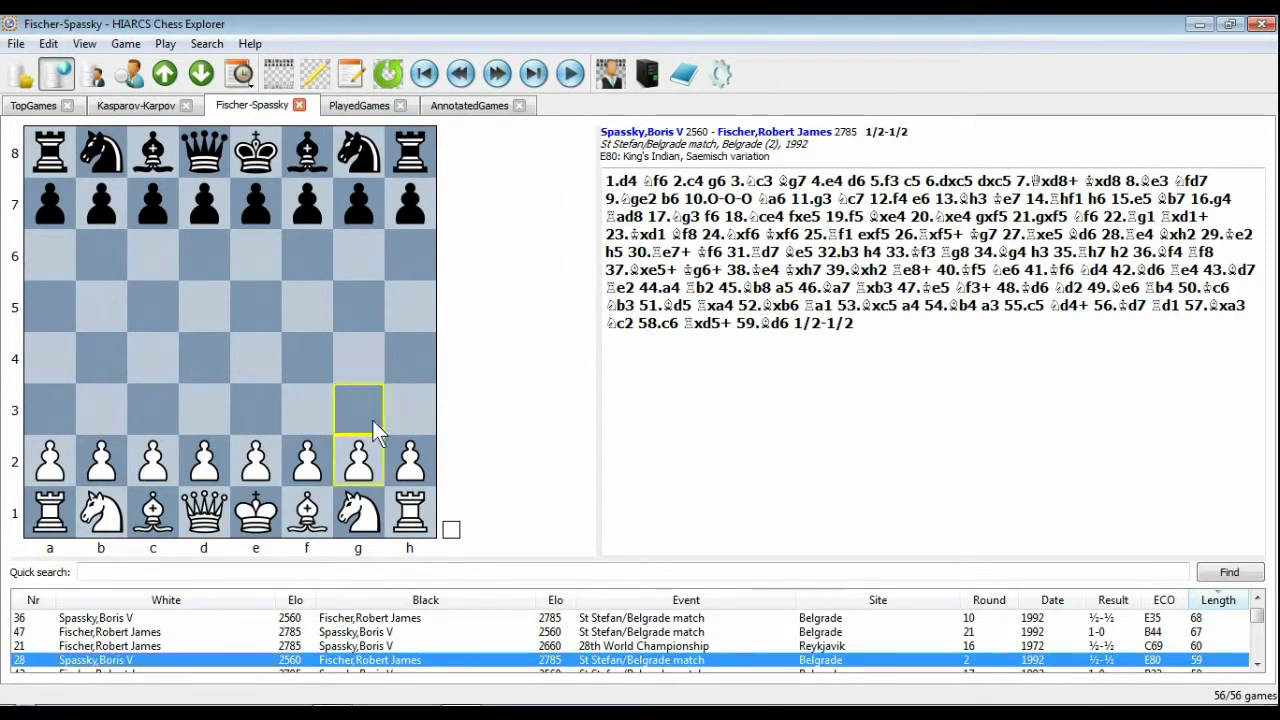
# With engine analysis shown, go to the final move 59.Bd6 and open the full endgame database results for that position.
pyautogui.click(648, 74)
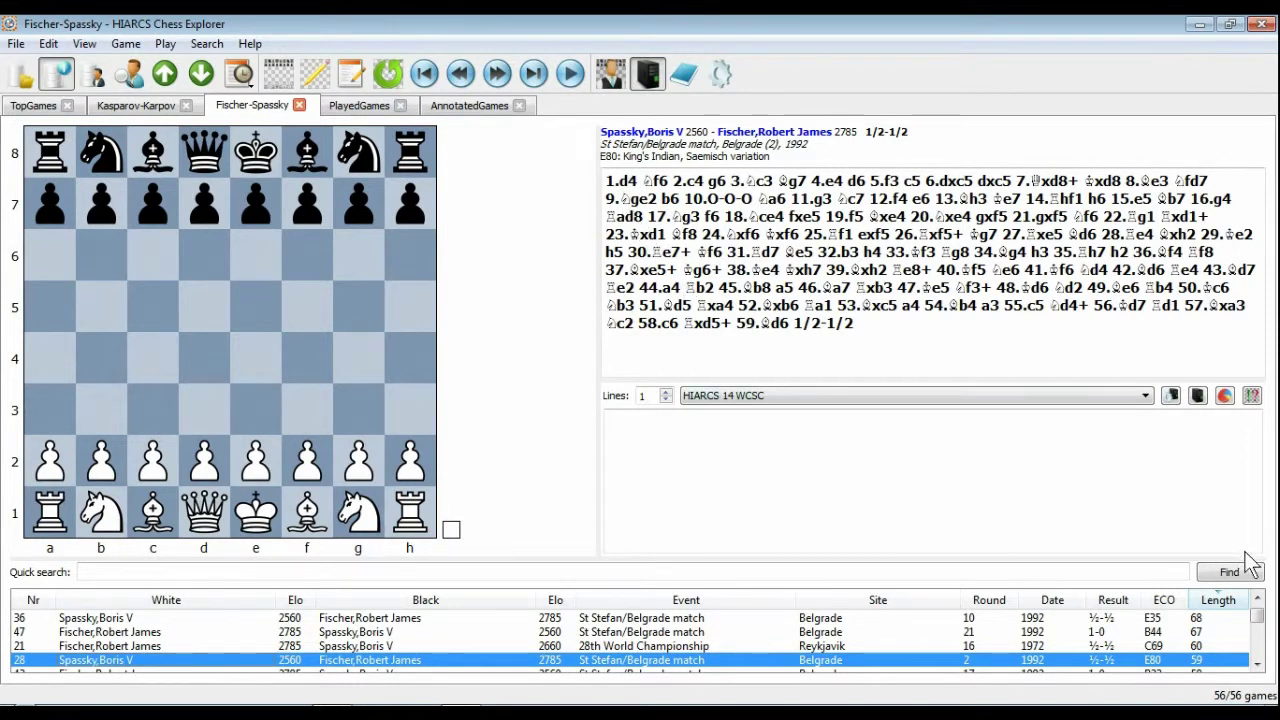
pyautogui.click(772, 332)
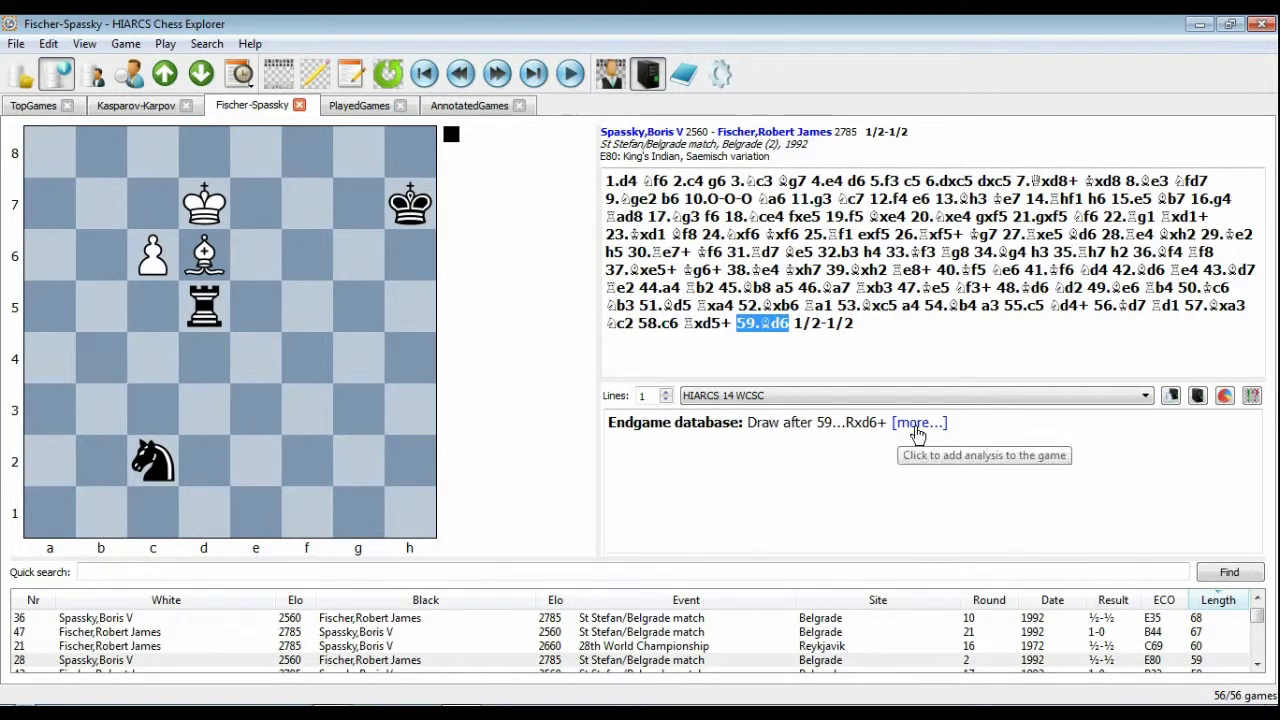
pyautogui.click(915, 424)
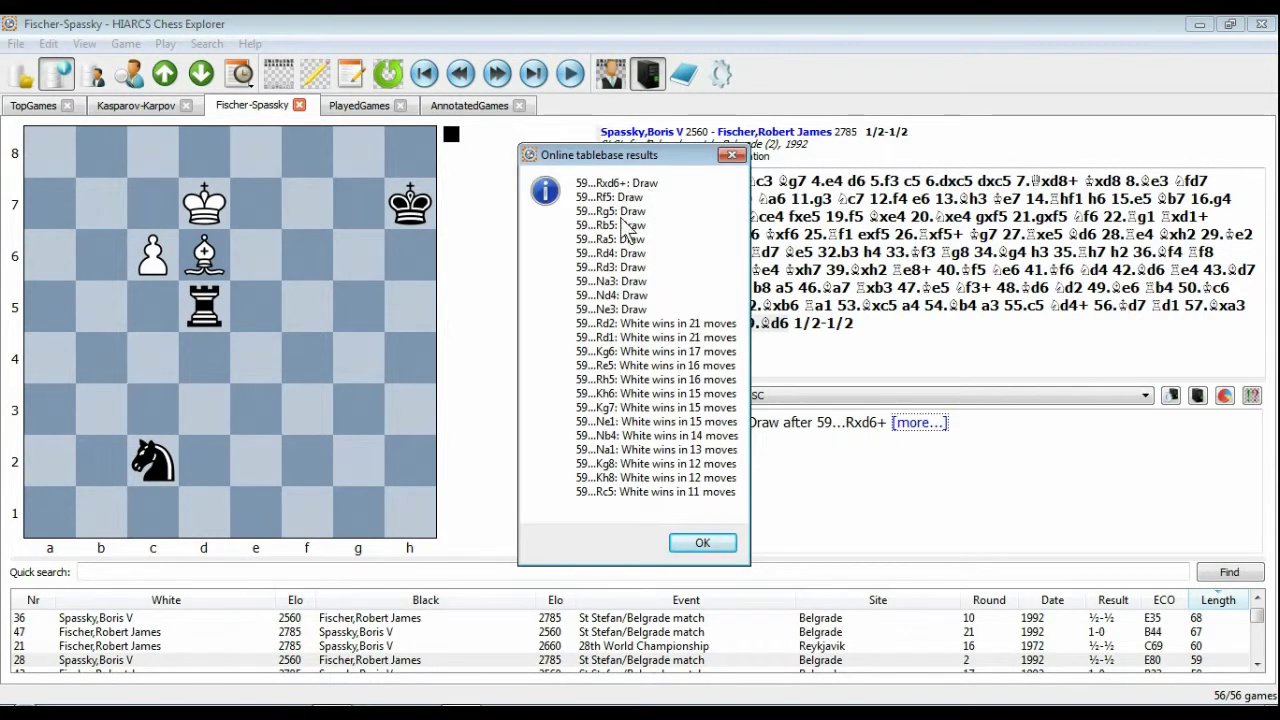